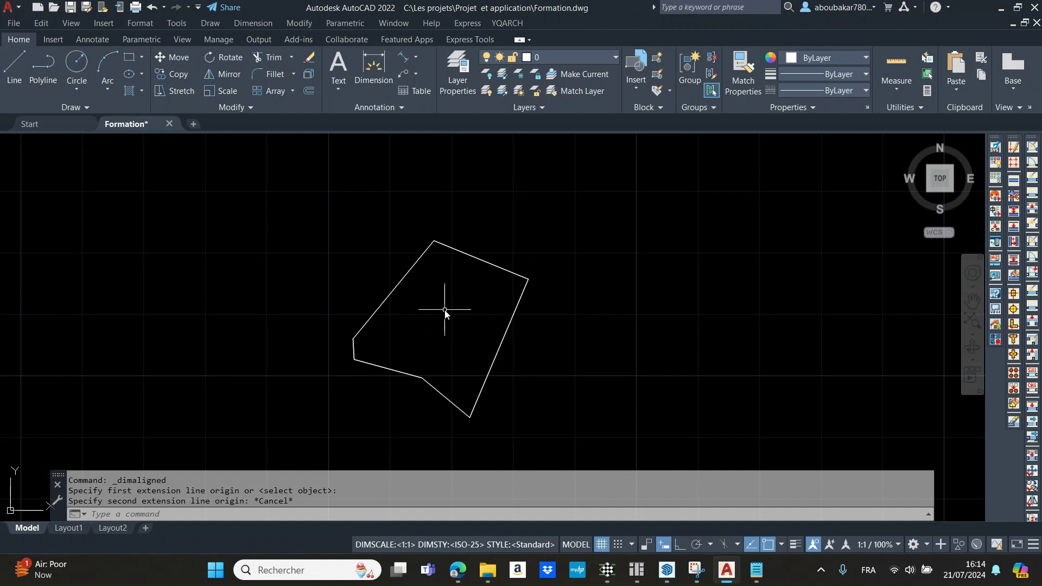
- Check the length of the parcel's upper-right edge with an aligned dimension started at the topmost corner, without placing it
left_click(404, 59)
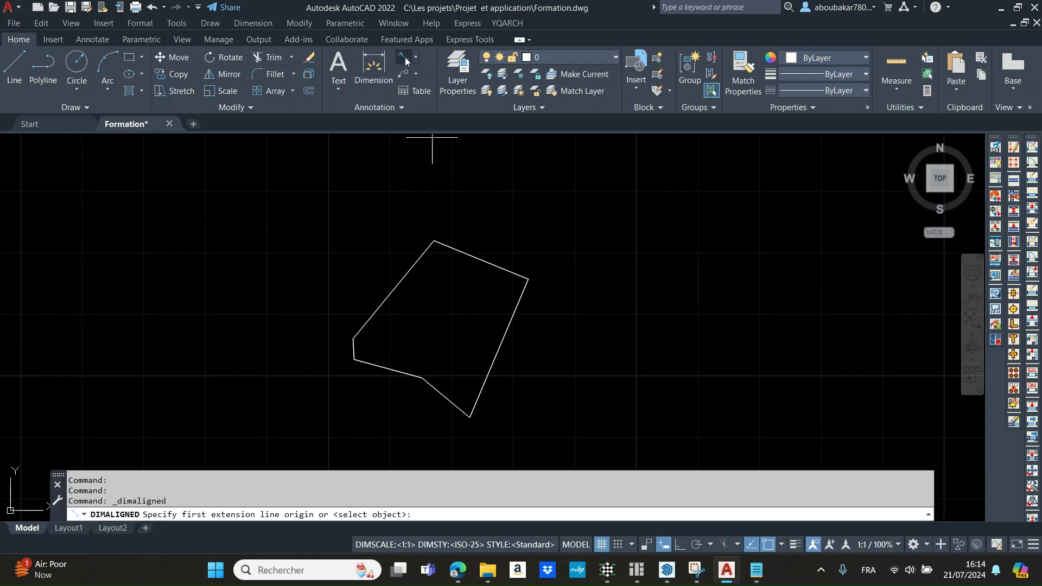
left_click(434, 240)
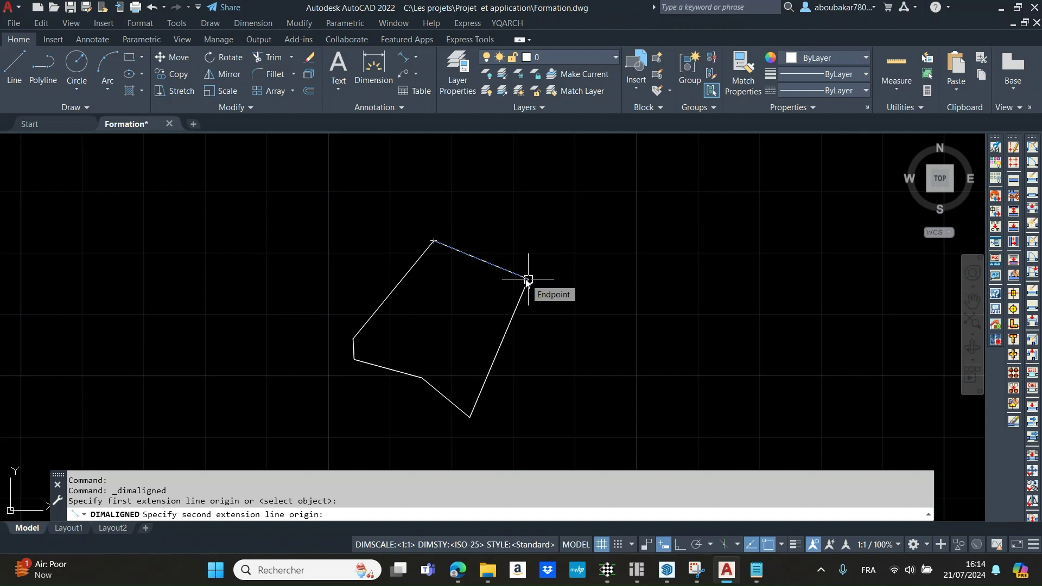
key("Escape")
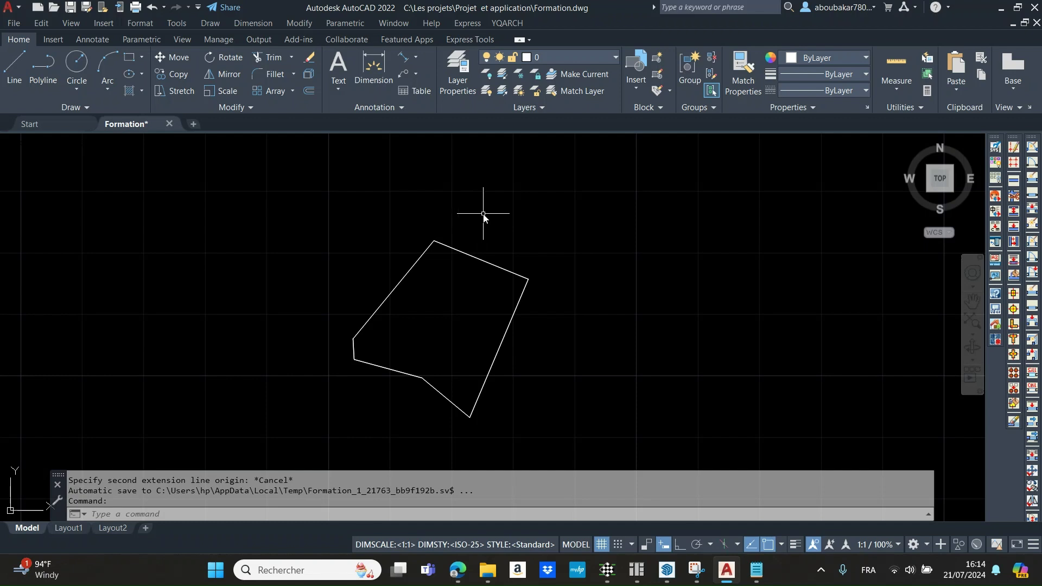
- Set the units for scaling inserted content to Centimeters in the drawing units
type("UN")
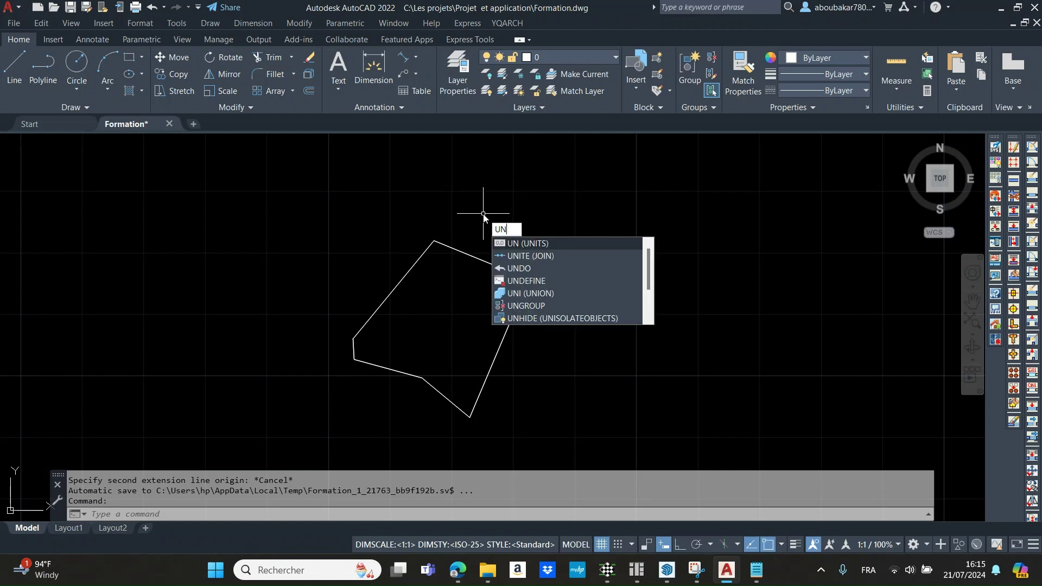
key("Return")
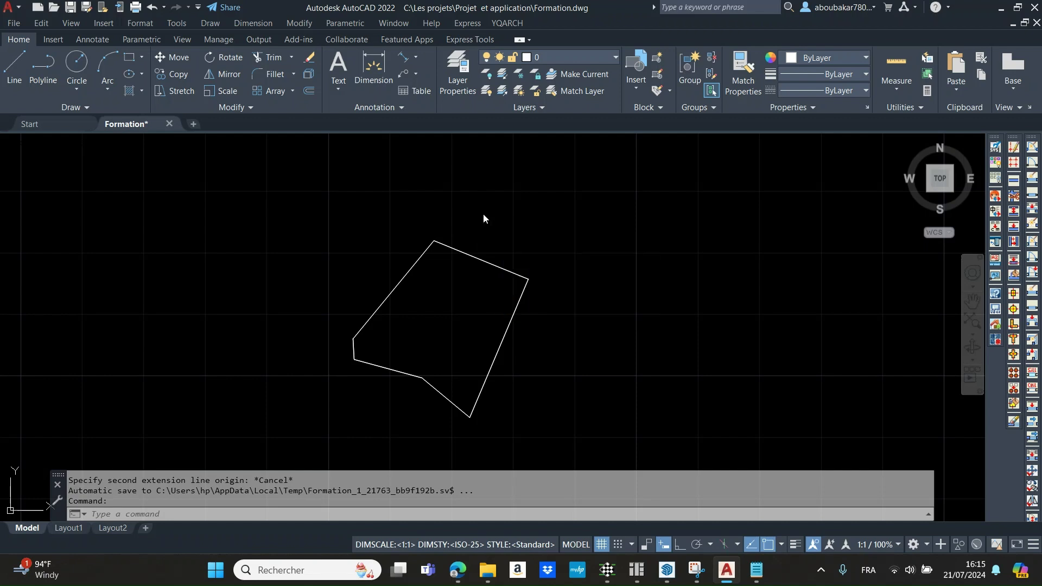
left_click(459, 283)
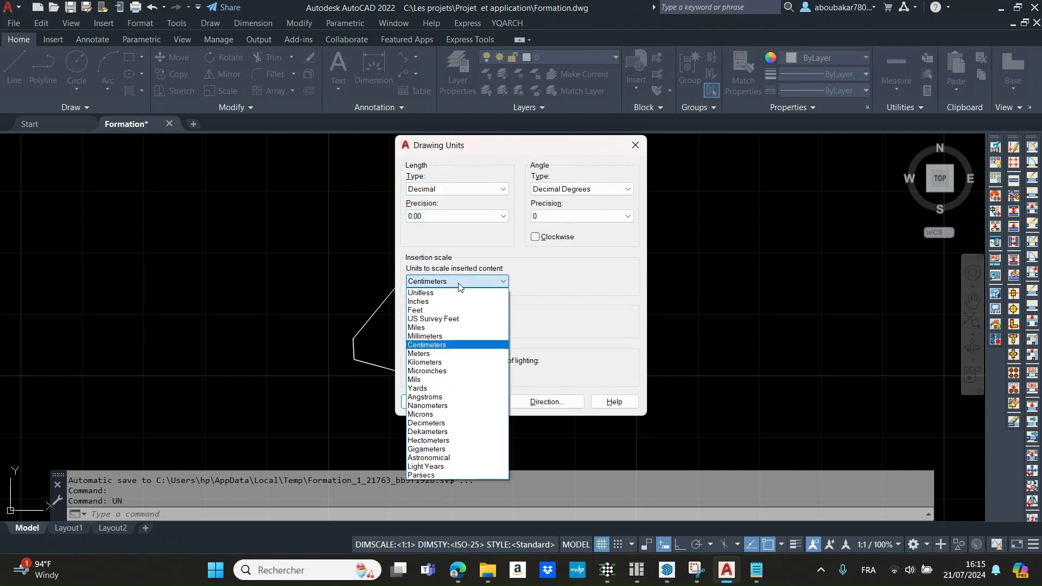
left_click(455, 347)
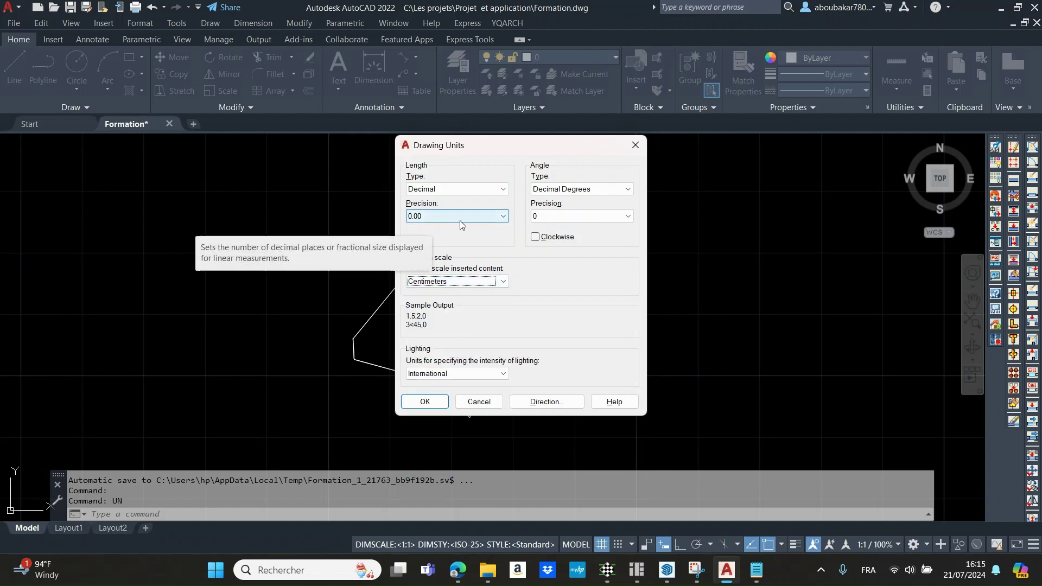
left_click(429, 401)
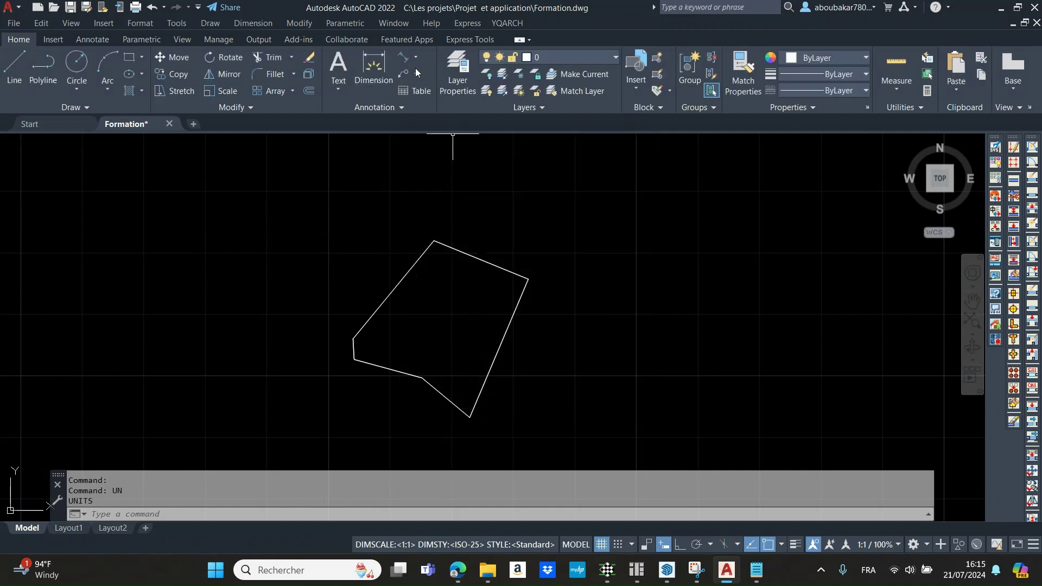
- Recheck the upper-right edge's length with the aligned dimension after the units setting, without placing it
left_click(406, 57)
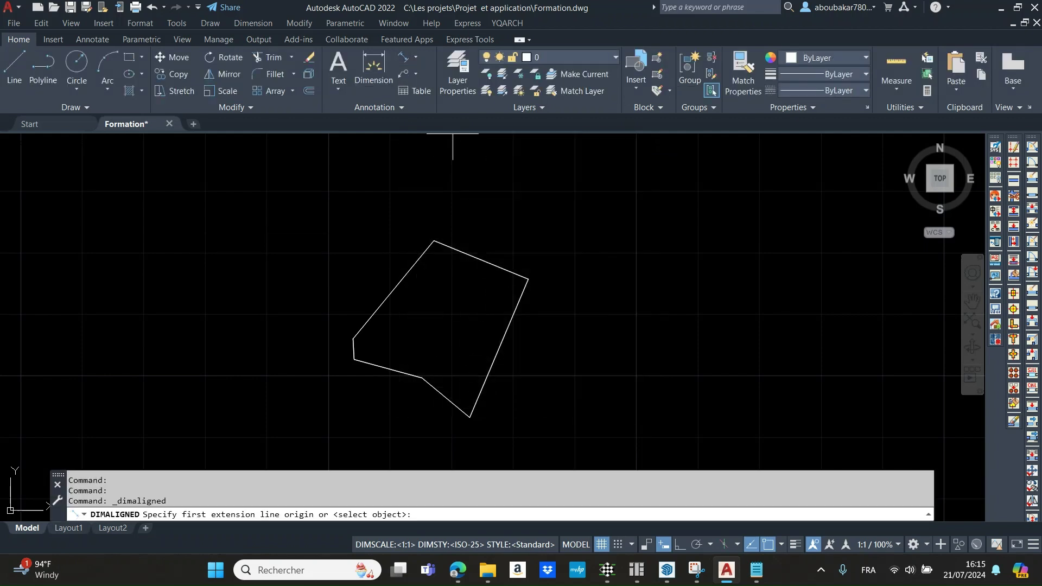
left_click(434, 241)
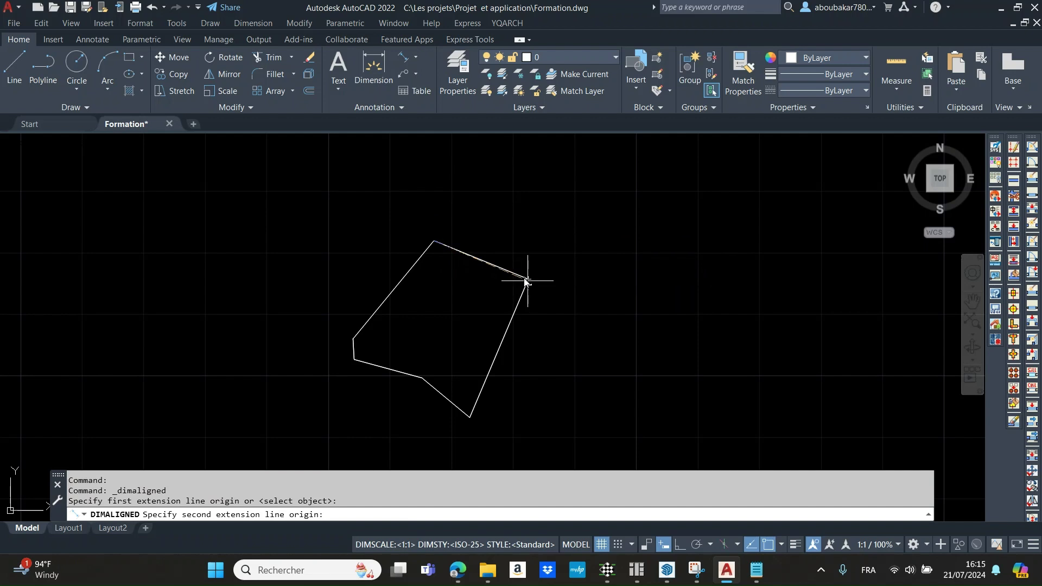
key("Escape")
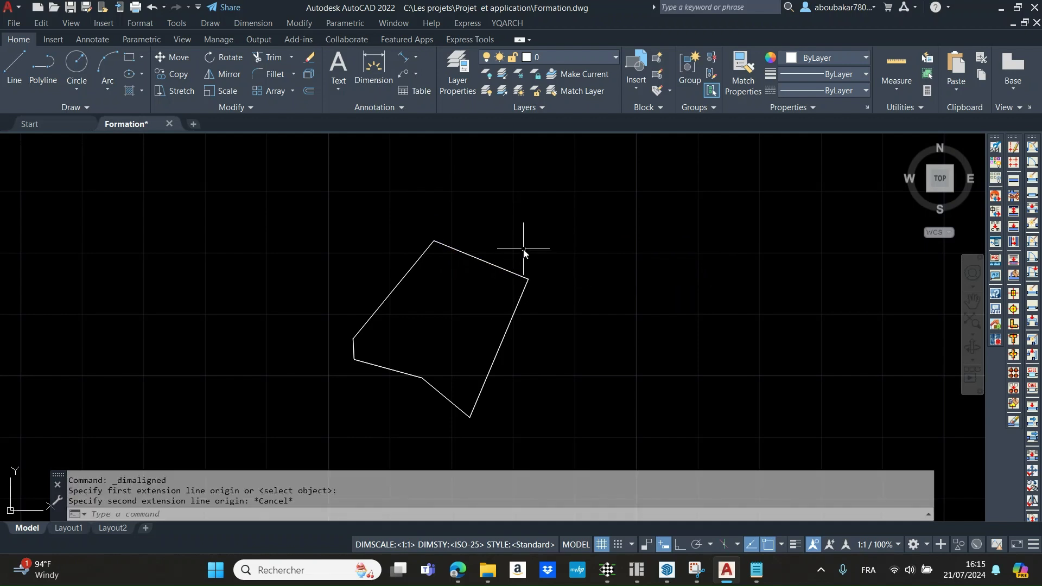
- Scale the whole parcel outline by a factor of 100 about its topmost corner
left_click(644, 173)
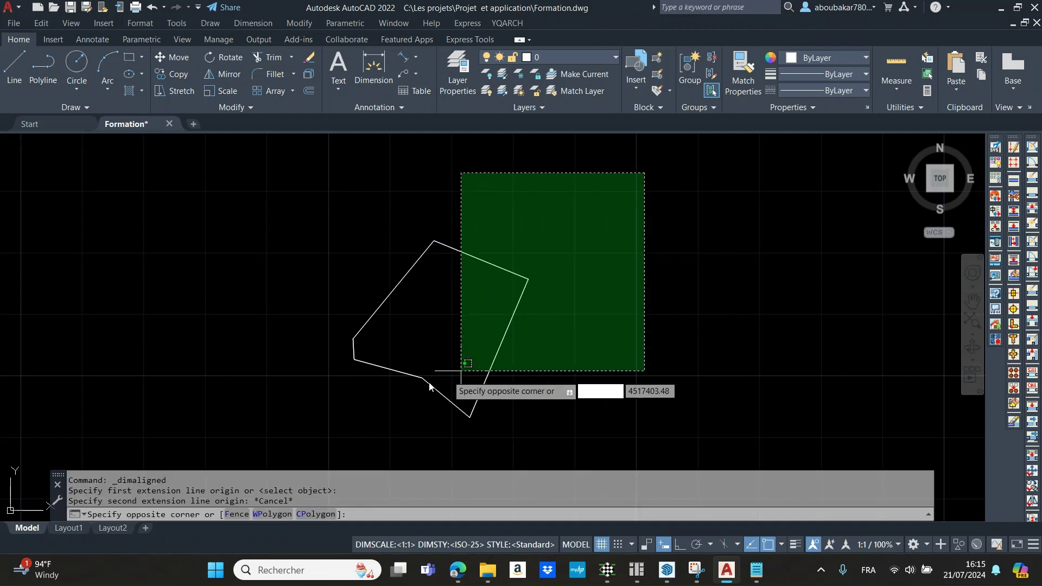
left_click(288, 443)
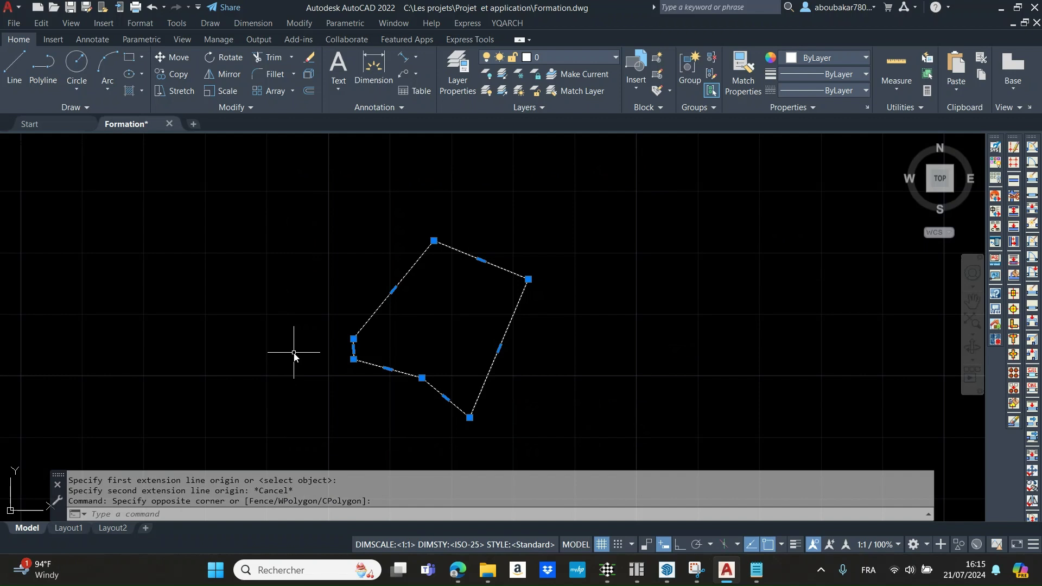
left_click(229, 93)
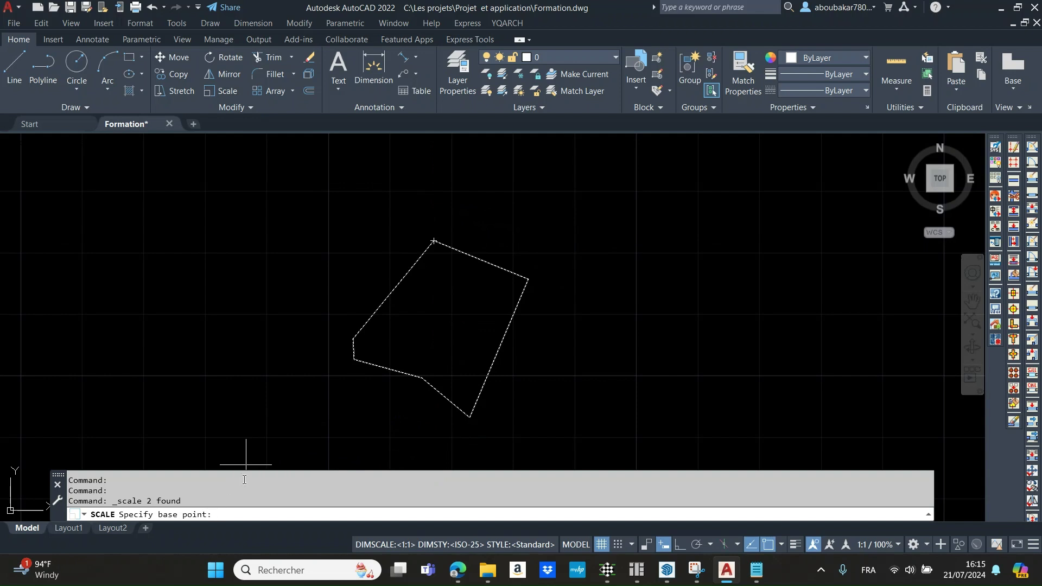
left_click(434, 241)
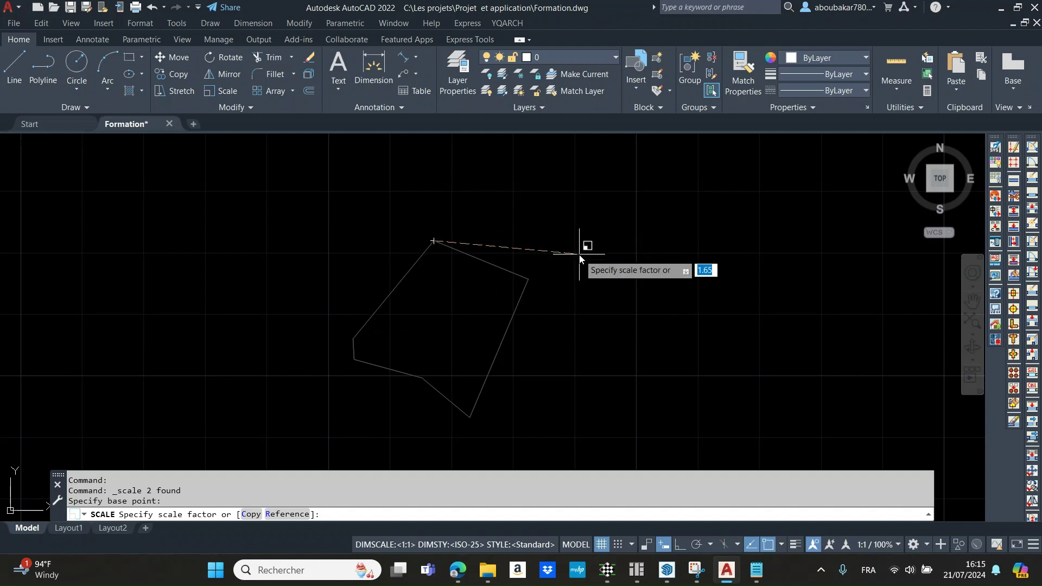
type("100")
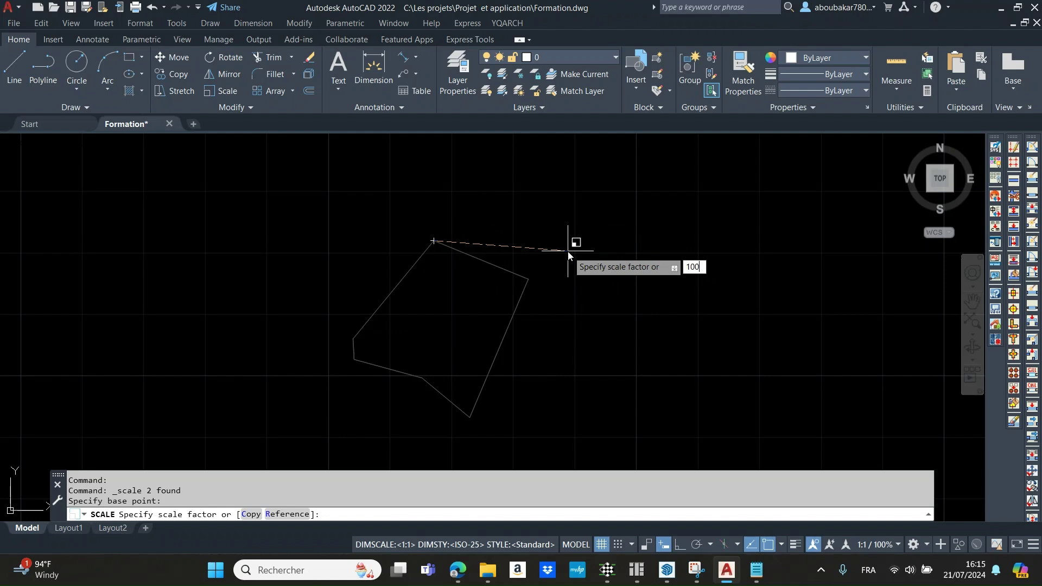
key("Return")
scroll(483, 232, "down", 5)
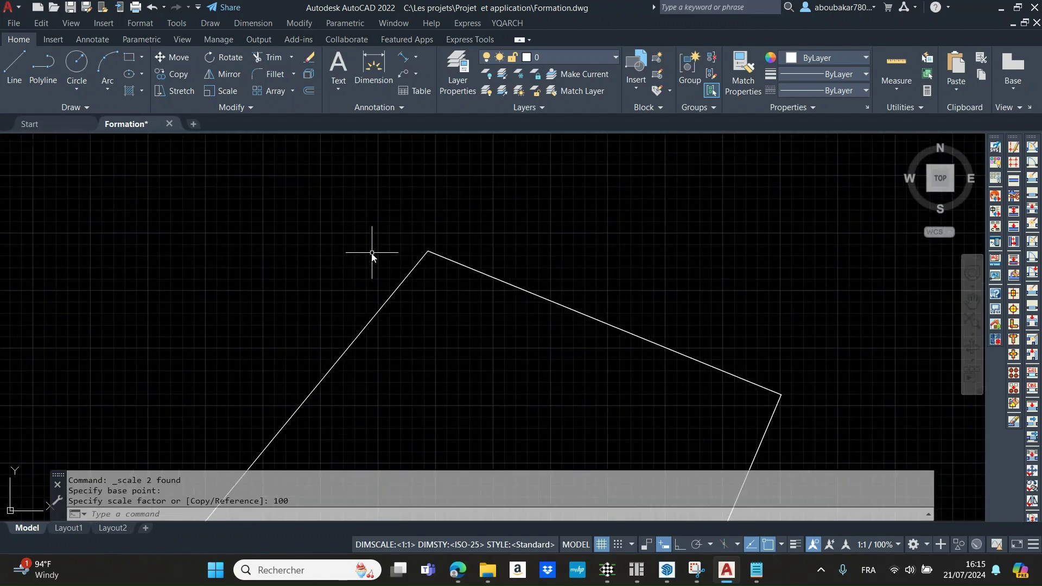
- Check the scaled parcel's upper-right edge length with an aligned dimension, without placing it
left_click(403, 57)
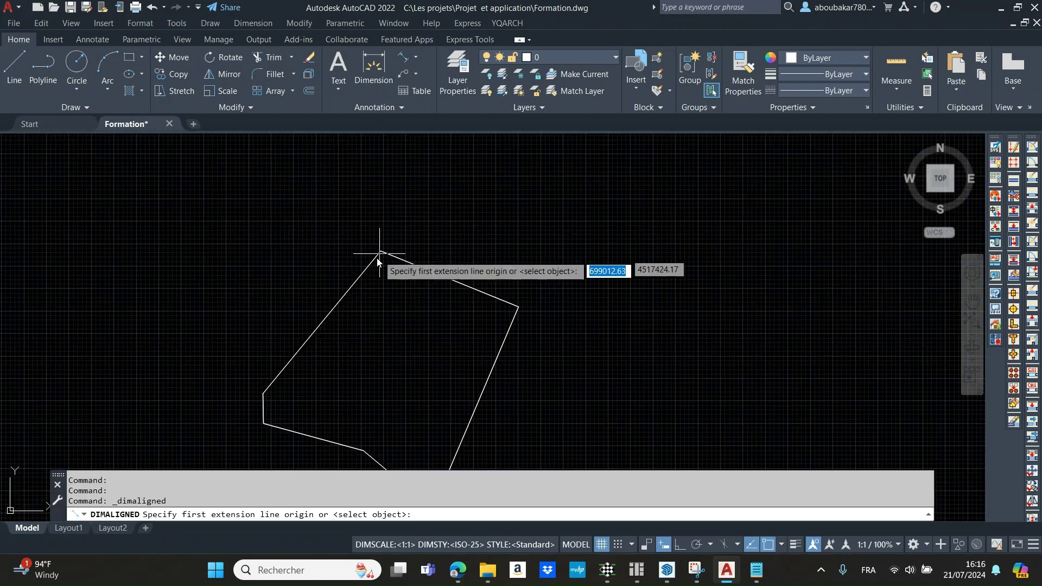
left_click(381, 251)
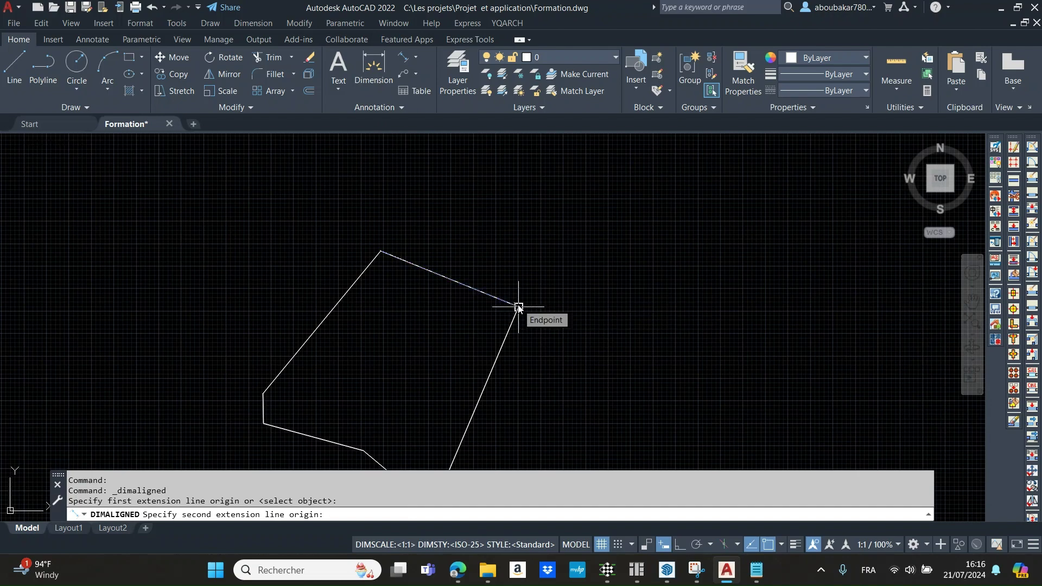
key("Escape")
scroll(487, 200, "down", 3)
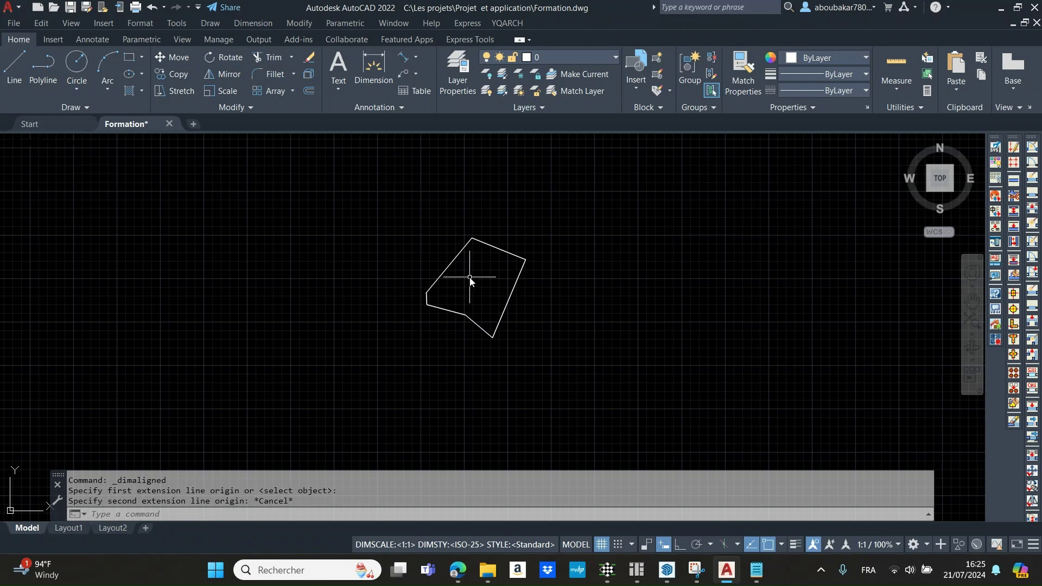
- Create a layer named Parcelle and give it the color red
left_click(455, 87)
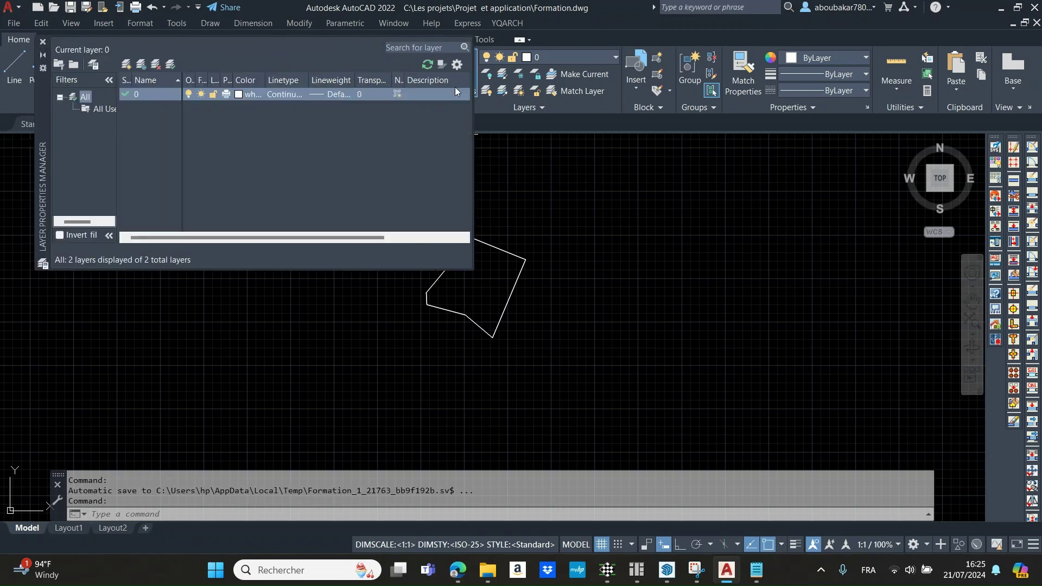
left_click(125, 64)
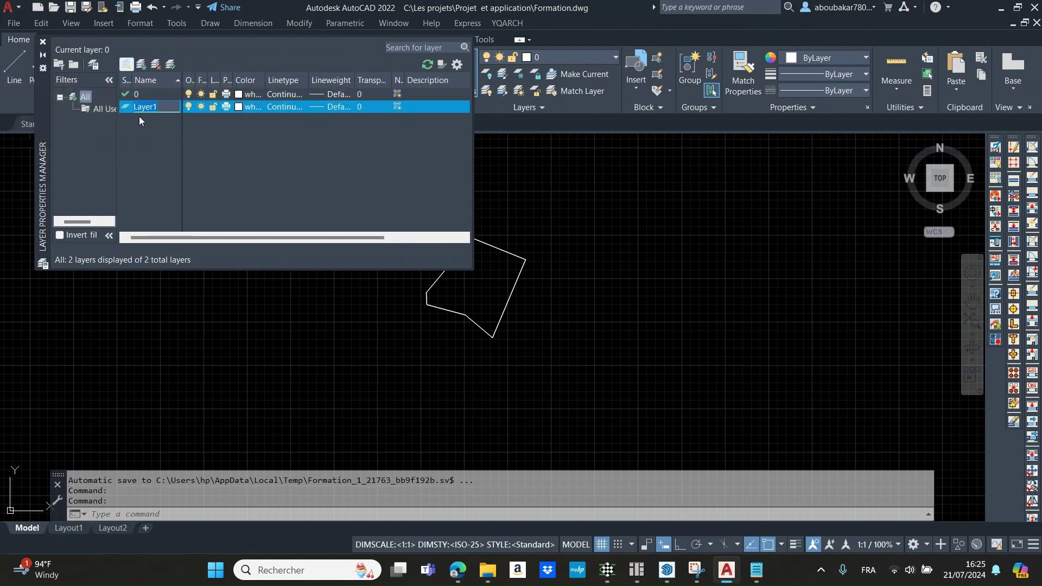
key("BackSpace")
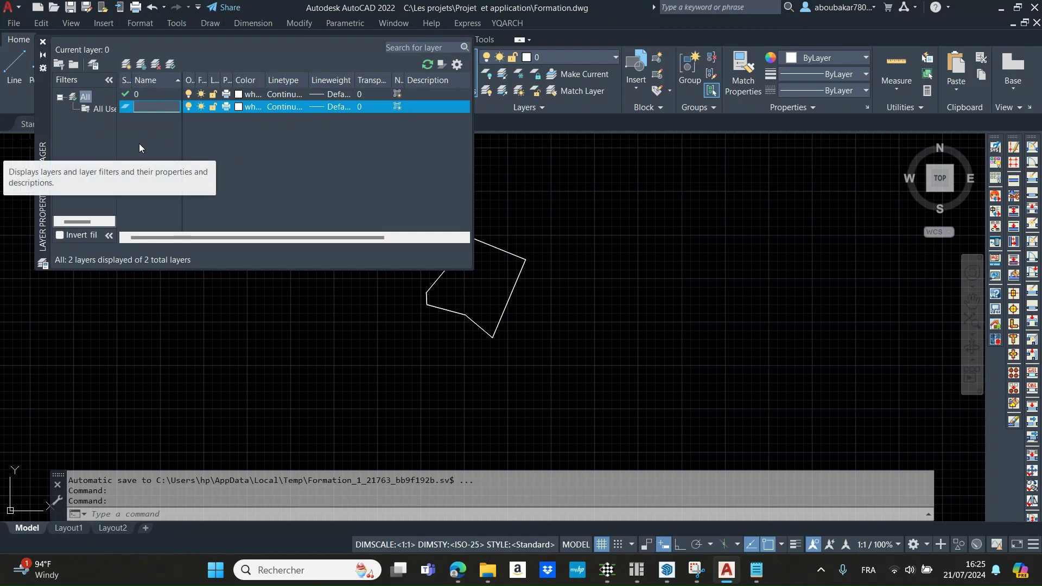
type("Parcelle")
left_click(238, 109)
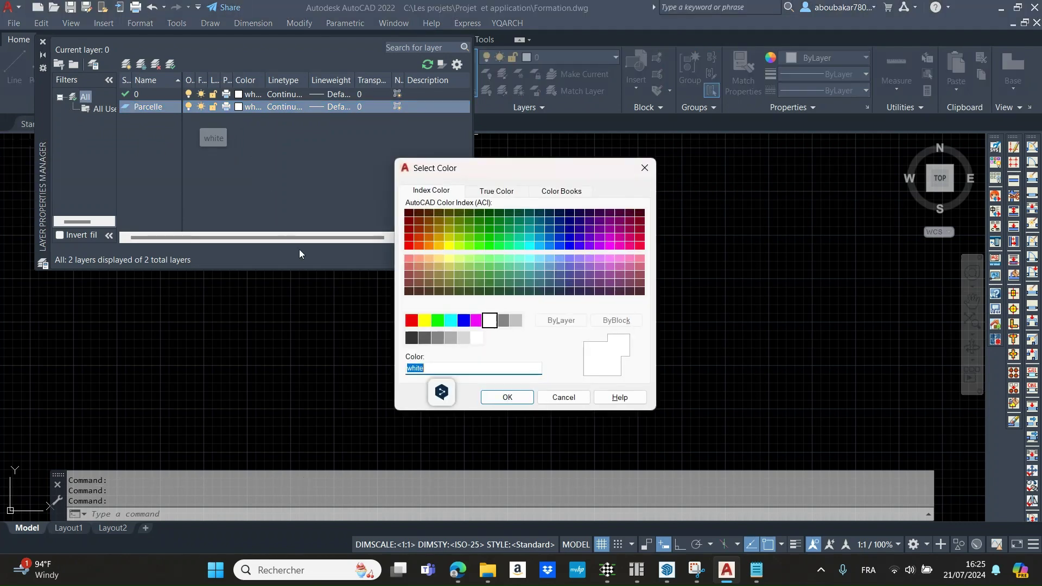
left_click(412, 320)
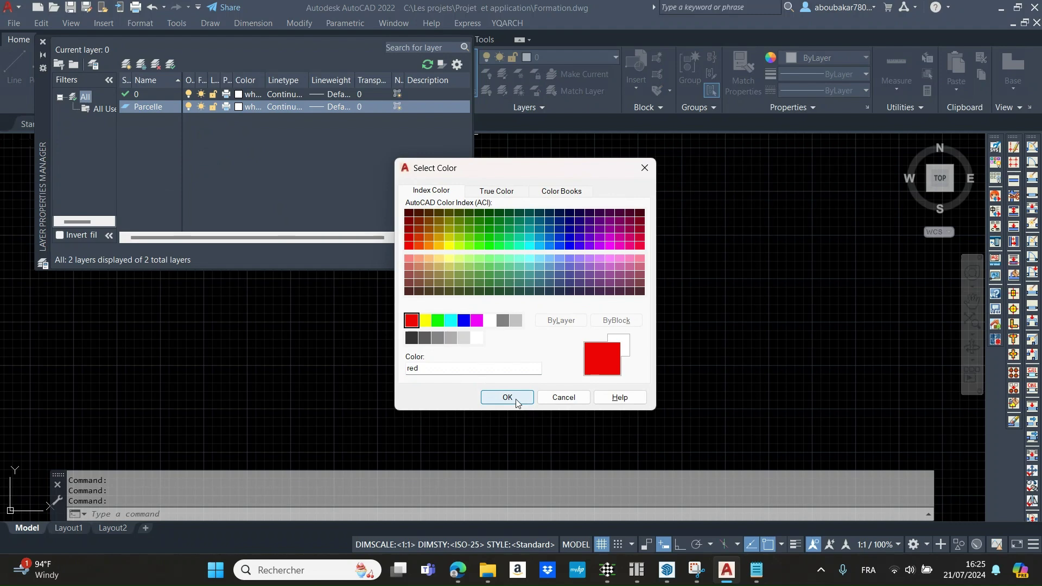
left_click(513, 397)
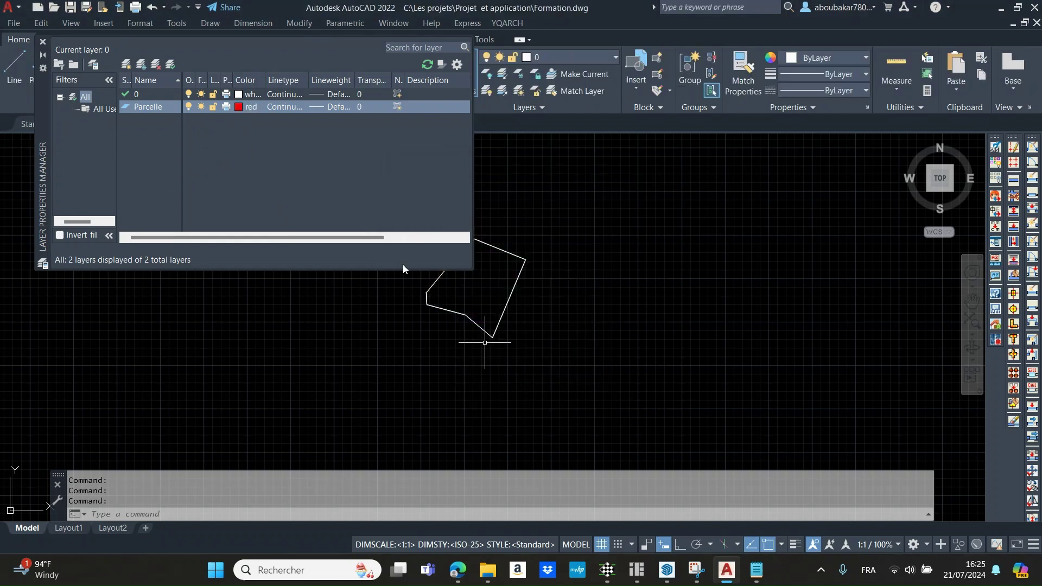
left_click(44, 40)
- Move the entire parcel outline from layer 0 to the Parcelle layer
left_click(573, 211)
left_click(380, 360)
left_click(584, 58)
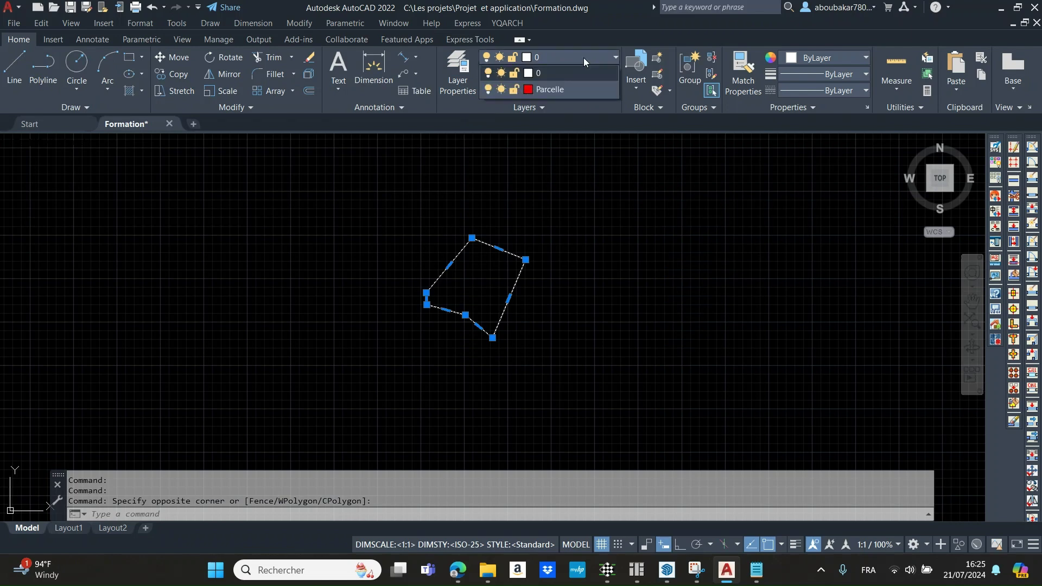
left_click(535, 90)
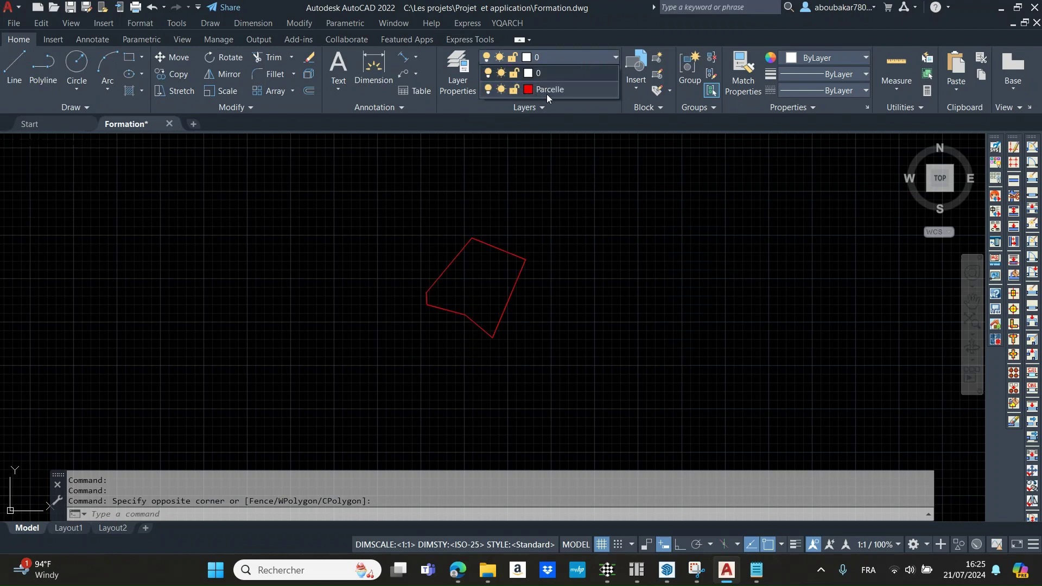
left_click(546, 93)
left_click(497, 247)
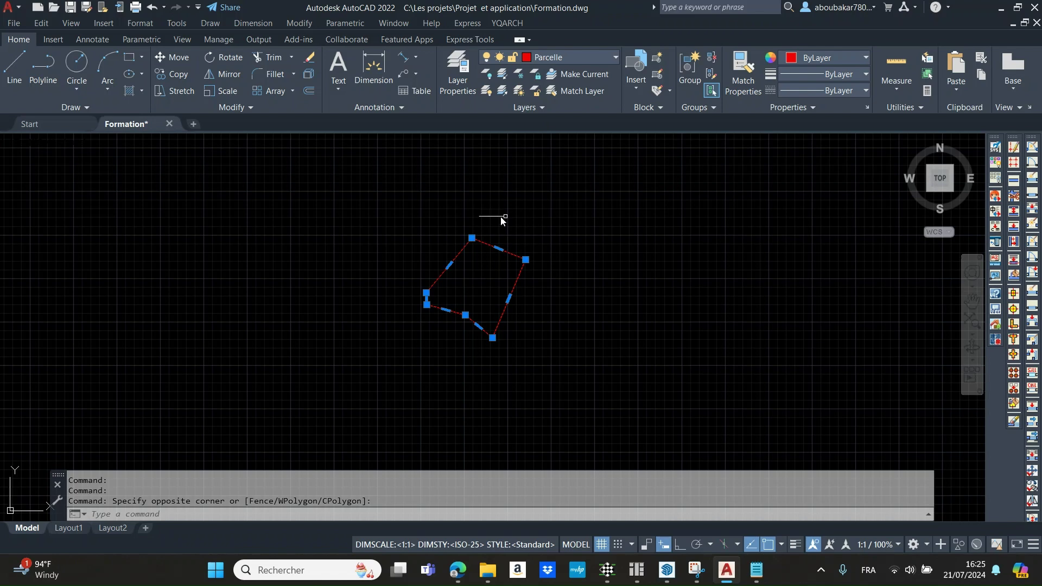
key("Escape")
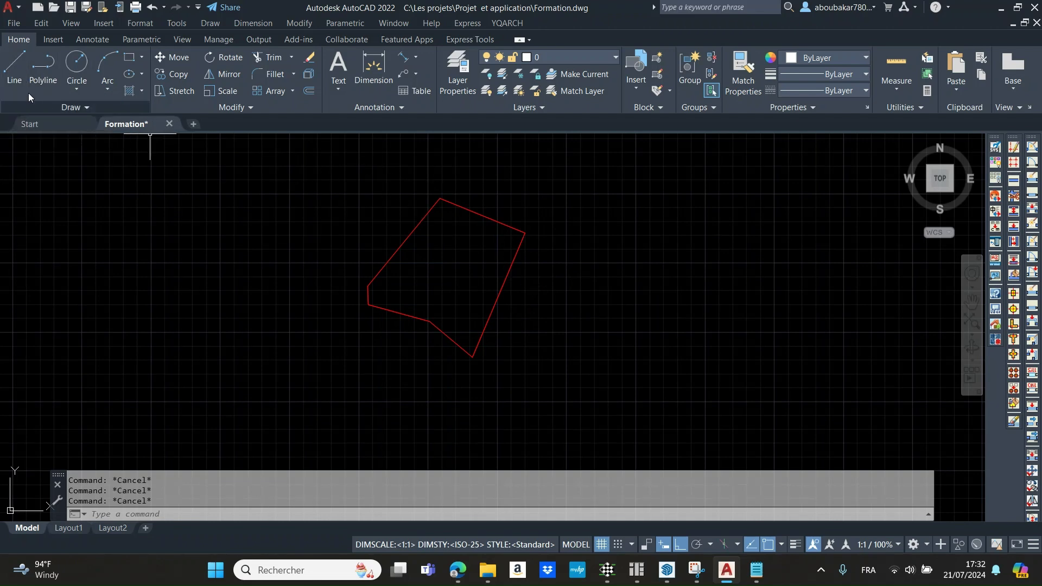
- Draw a vertical line straight down from the parcel's upper-right corner, ending below the outline
left_click(22, 72)
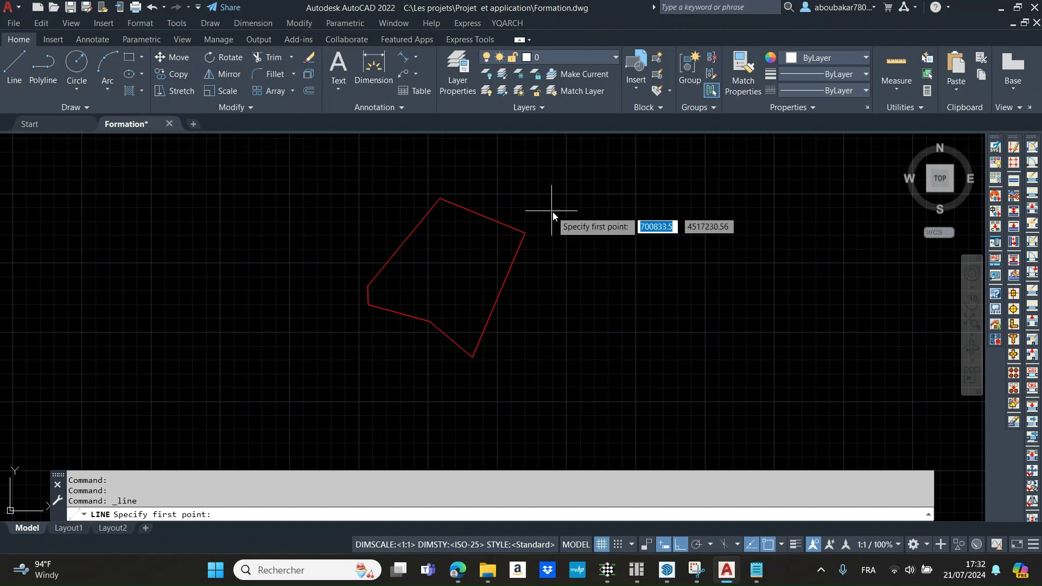
left_click(525, 234)
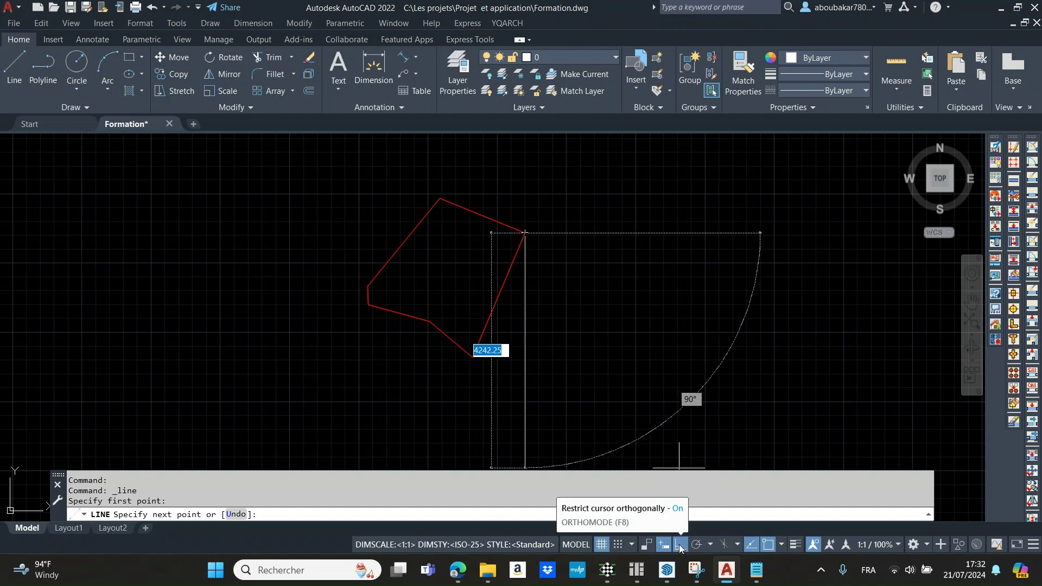
left_click(535, 428)
key("Escape")
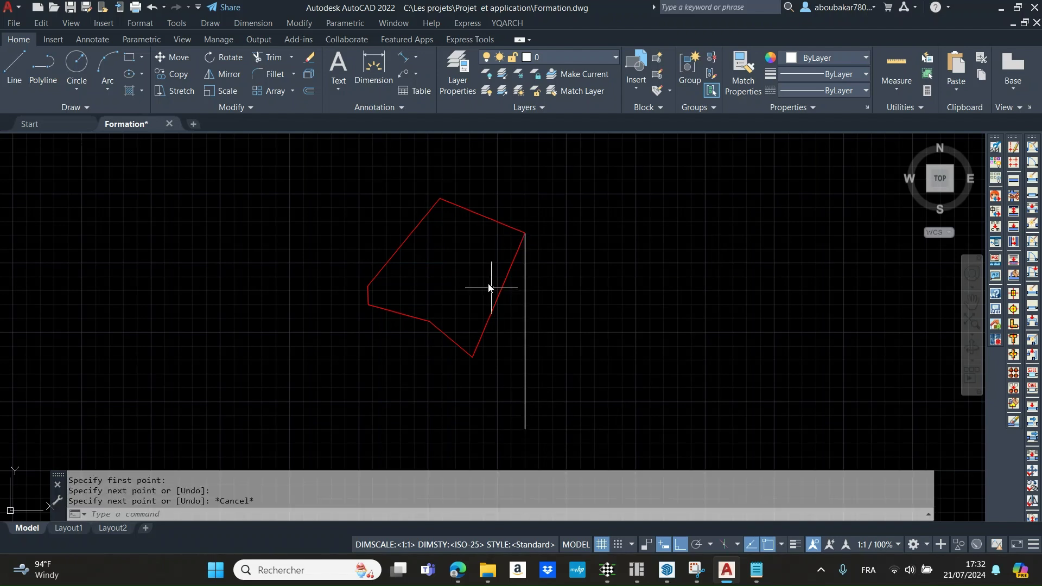
- Rotate the parcel by reference about its upper-right corner, aligning its long right edge with the vertical line
left_click(461, 181)
left_click(394, 273)
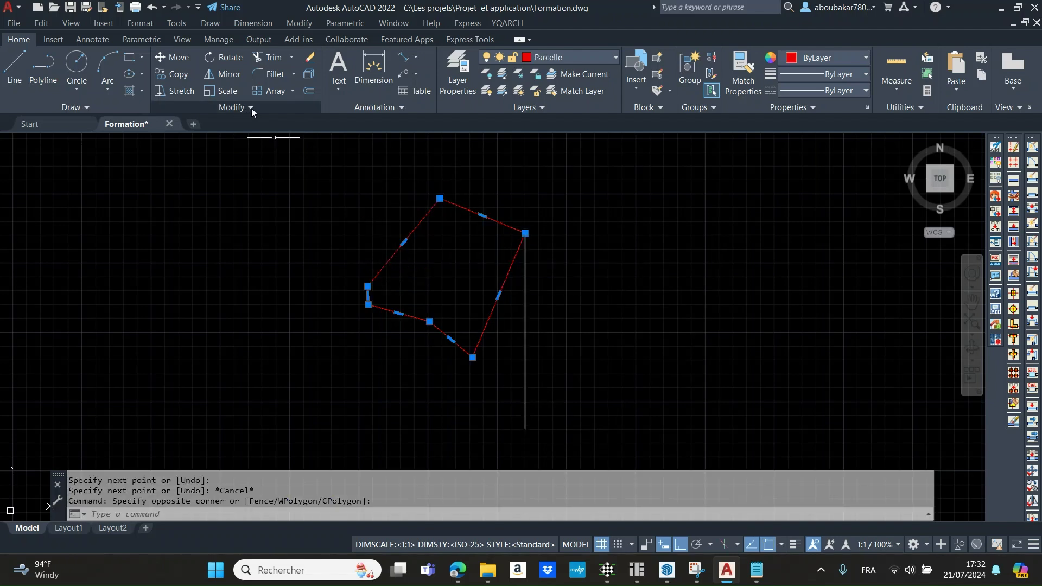
left_click(230, 57)
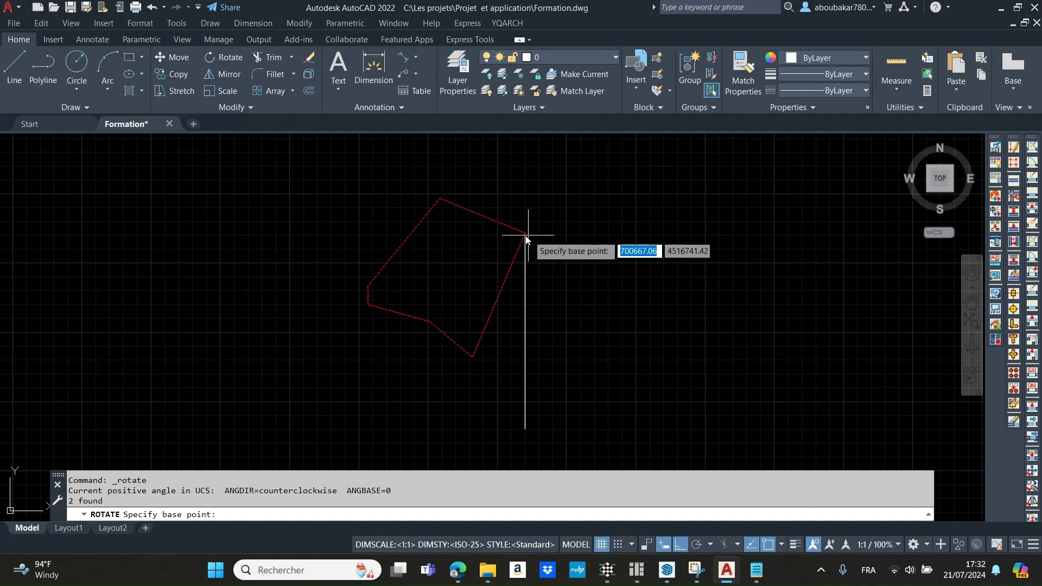
left_click(524, 232)
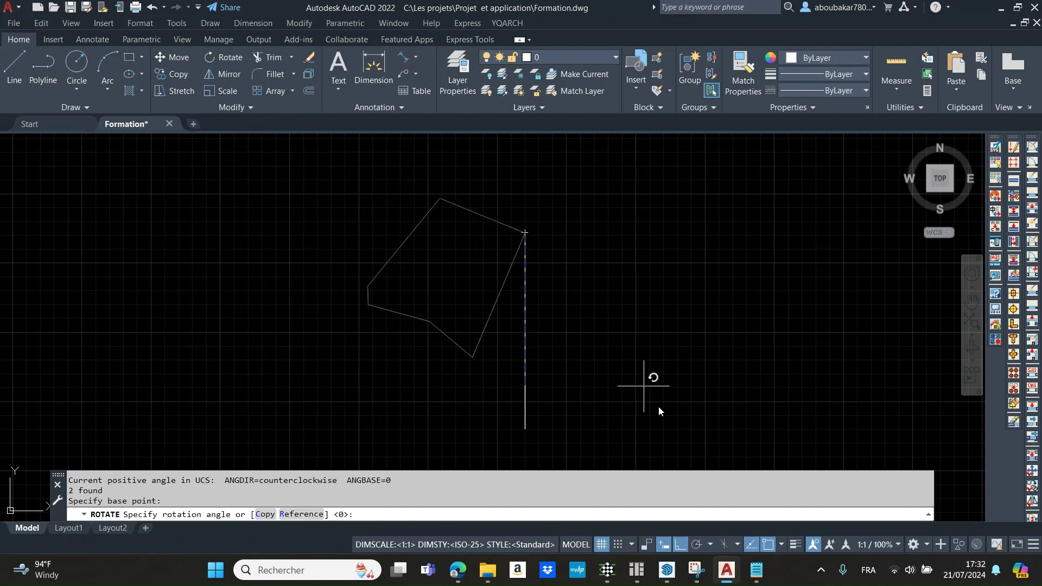
left_click(681, 545)
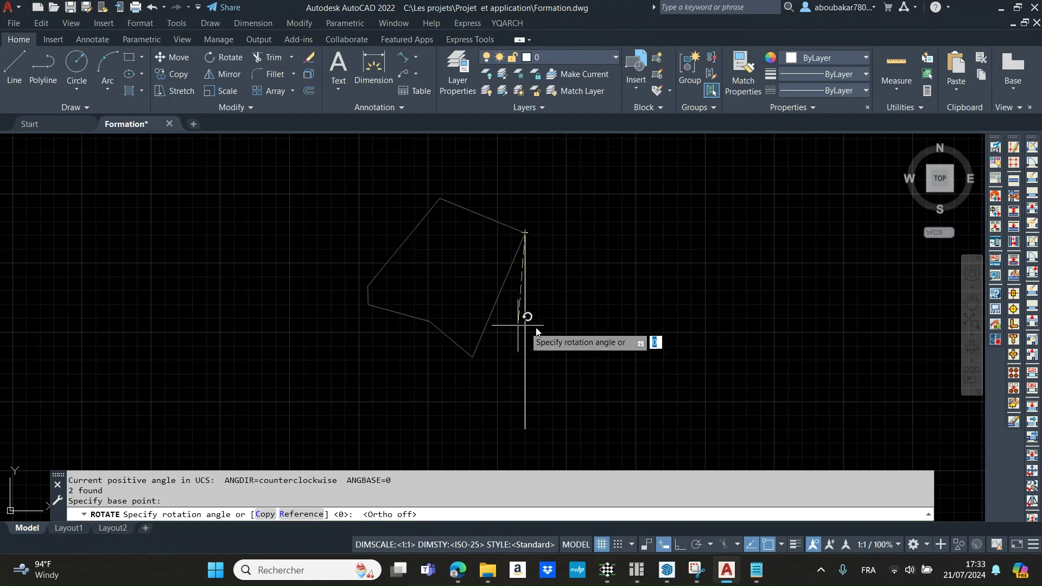
left_click(306, 518)
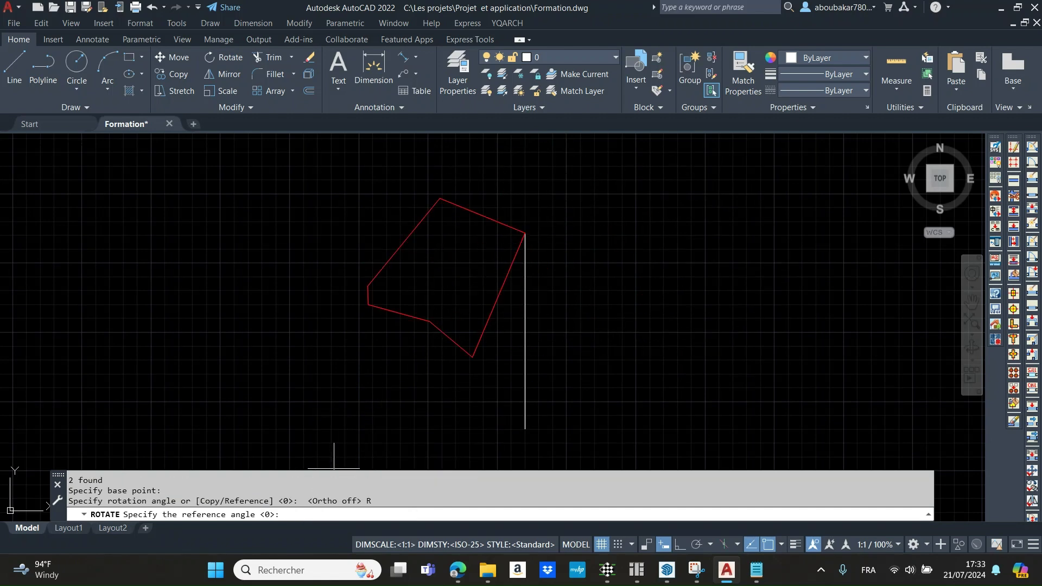
left_click(525, 233)
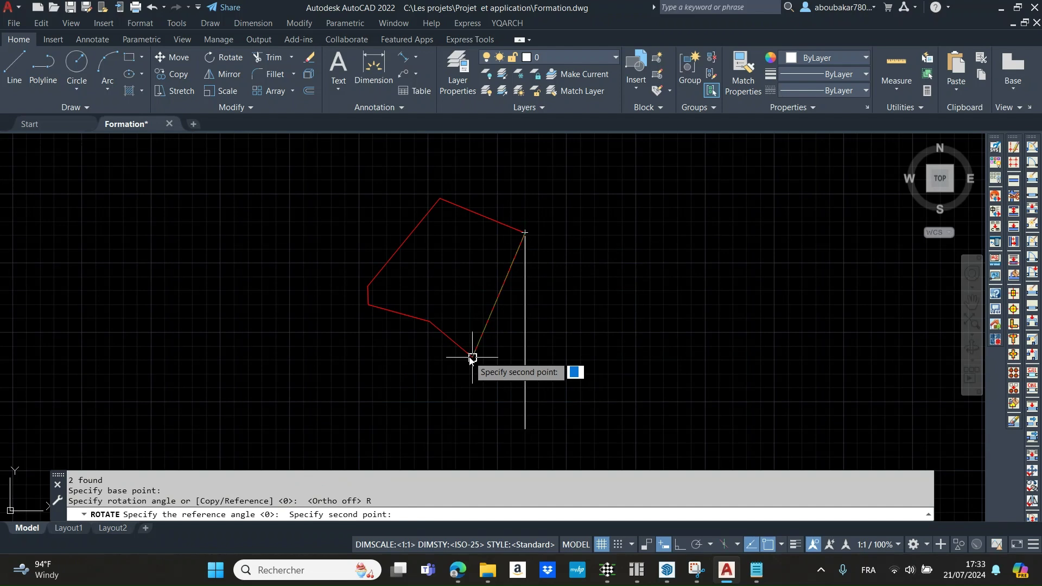
left_click(472, 357)
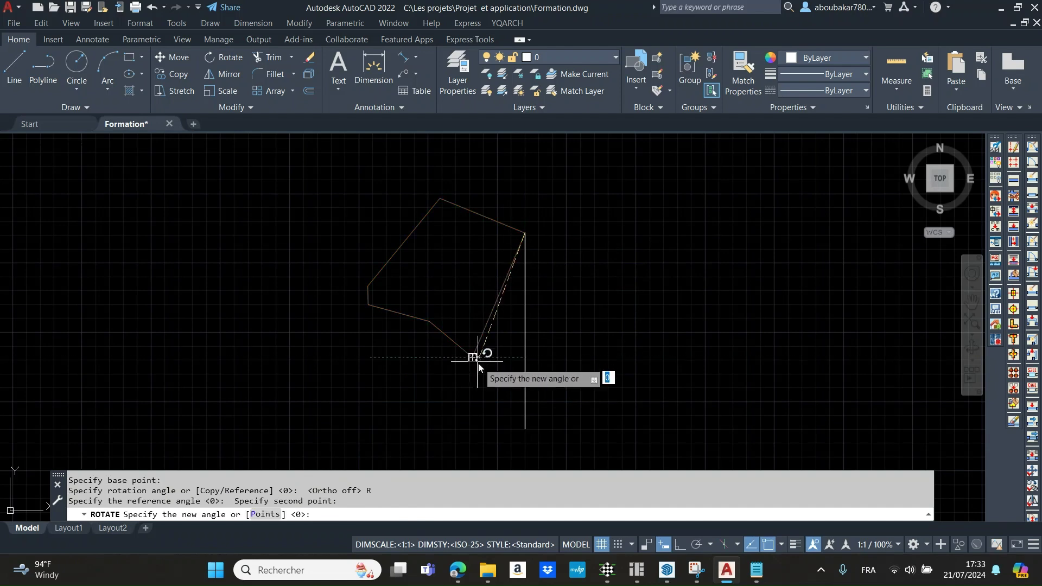
left_click(524, 391)
- Delete the vertical reference line running along the parcel's right edge
left_click(551, 414)
left_click(475, 434)
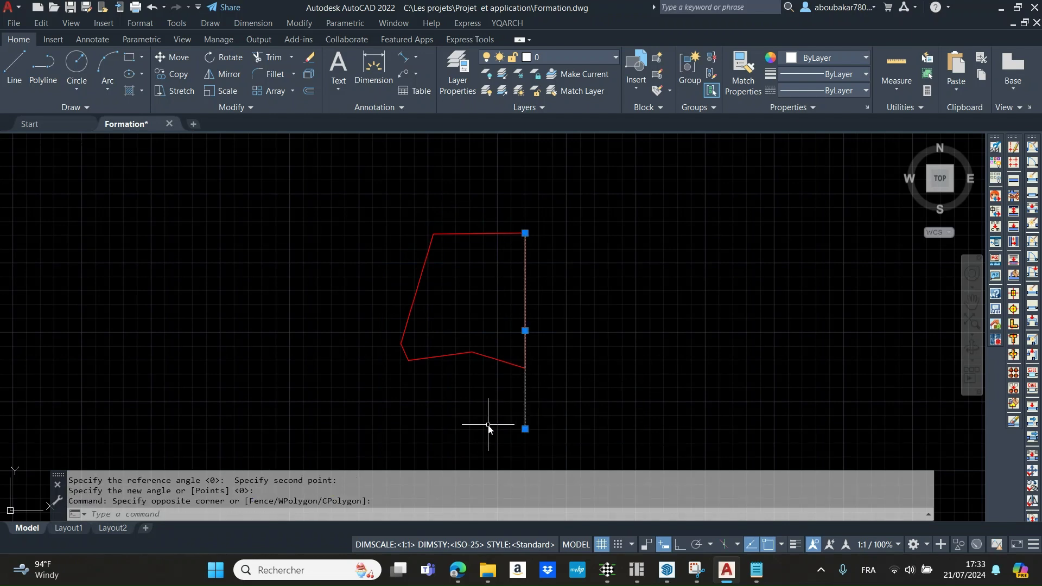
key("Delete")
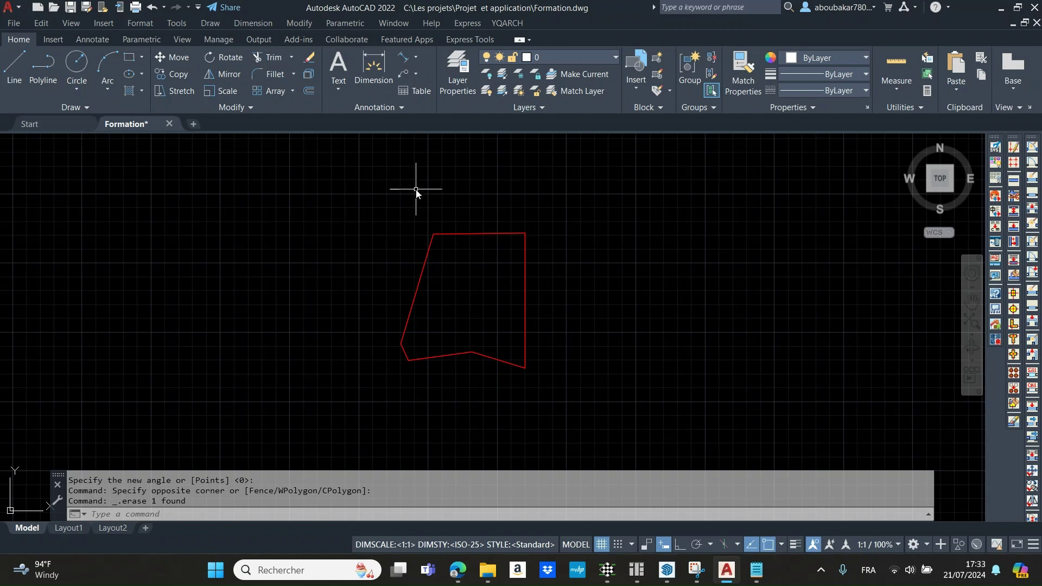
- Draw a rectangle 3710 wide and 3765 high, starting from a corner above and to the left of the parcel
type("REC")
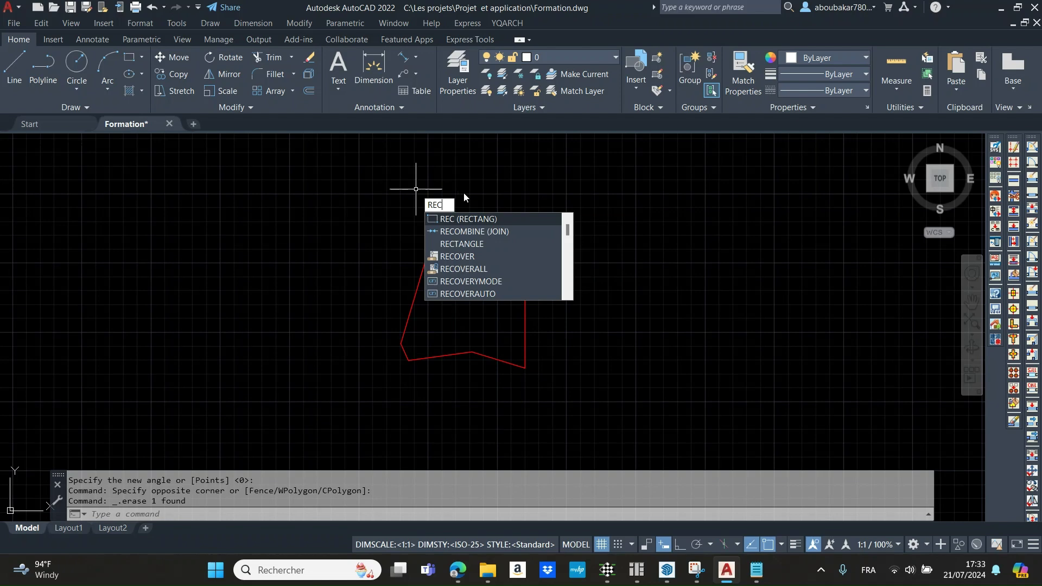
key("Return")
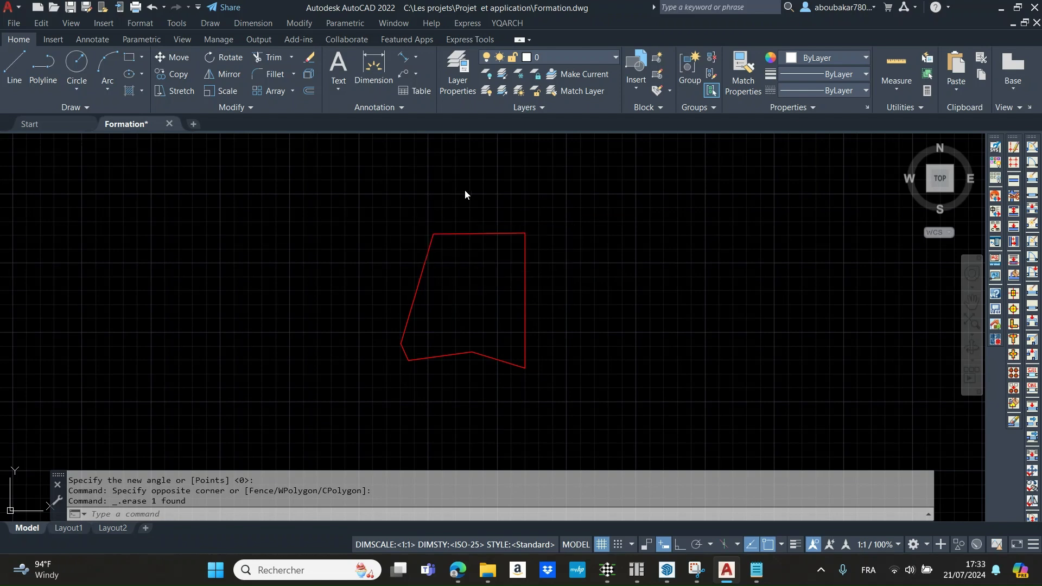
left_click(305, 192)
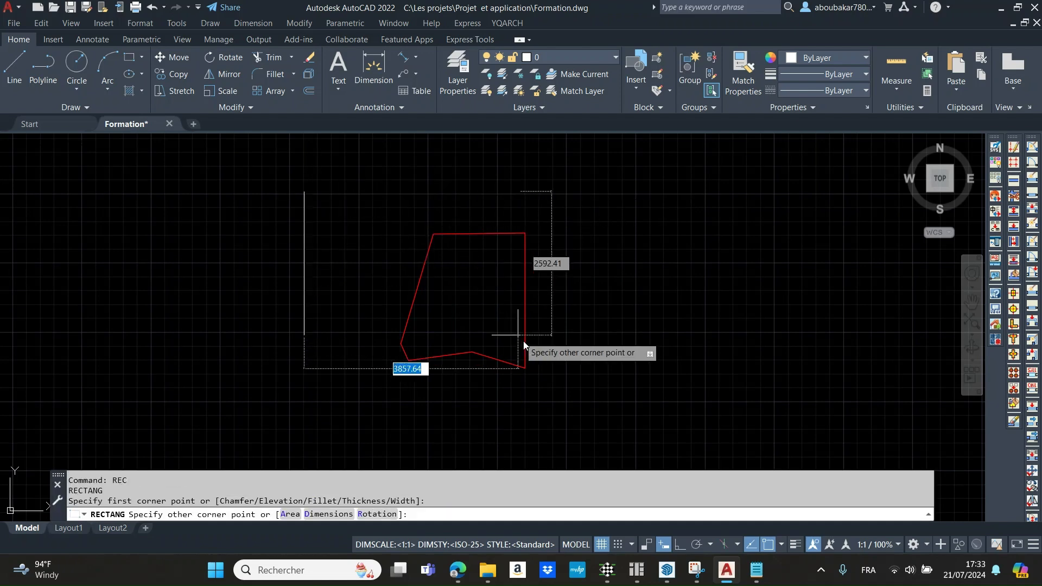
key("Tab")
key("Tab")
key("Tab")
key("Tab")
key("Tab")
key("Tab")
key("Tab")
key("Tab")
key("Tab")
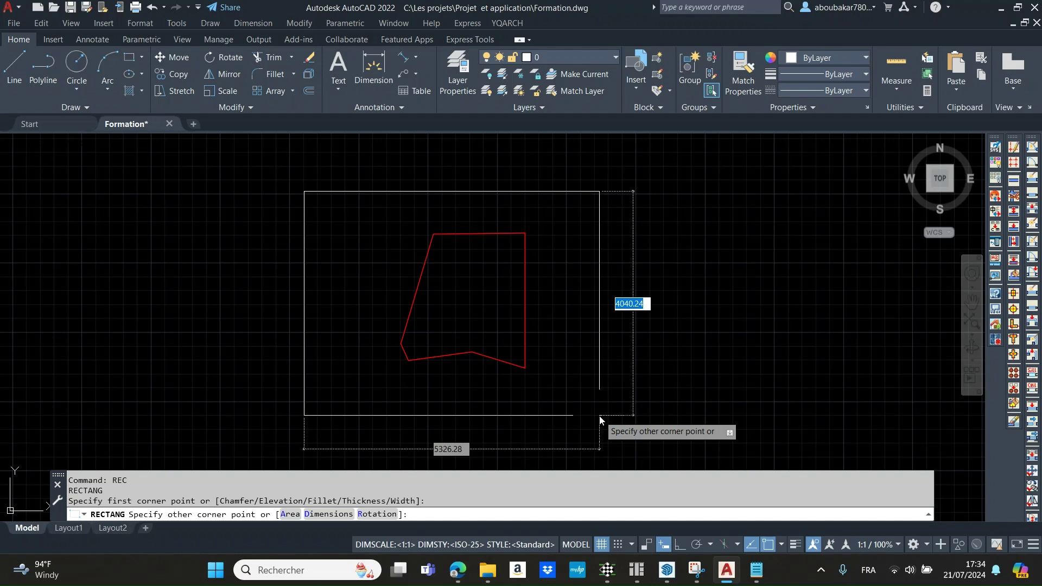
type("3765")
key("Tab")
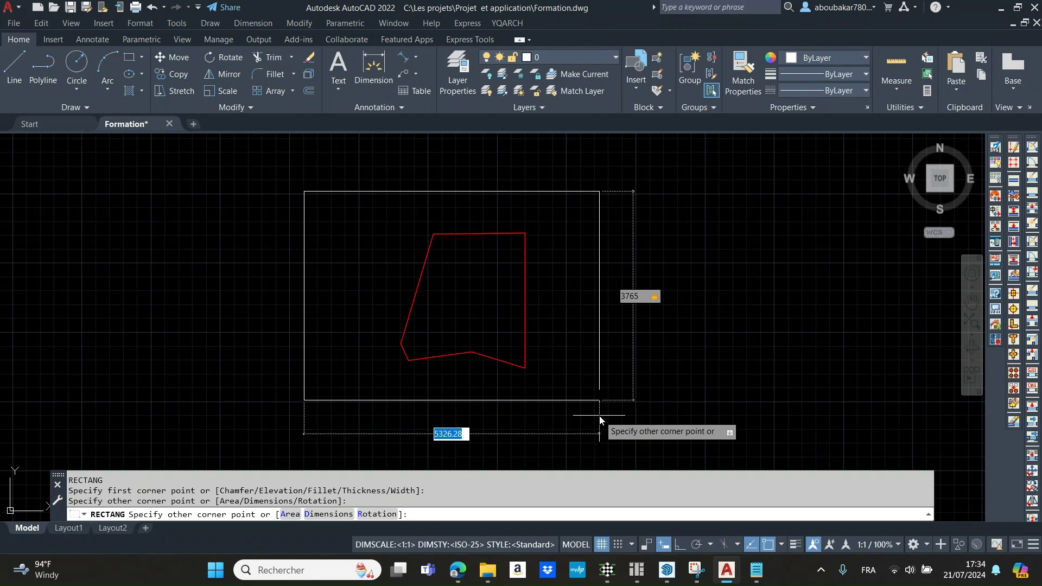
type("3710")
key("Return")
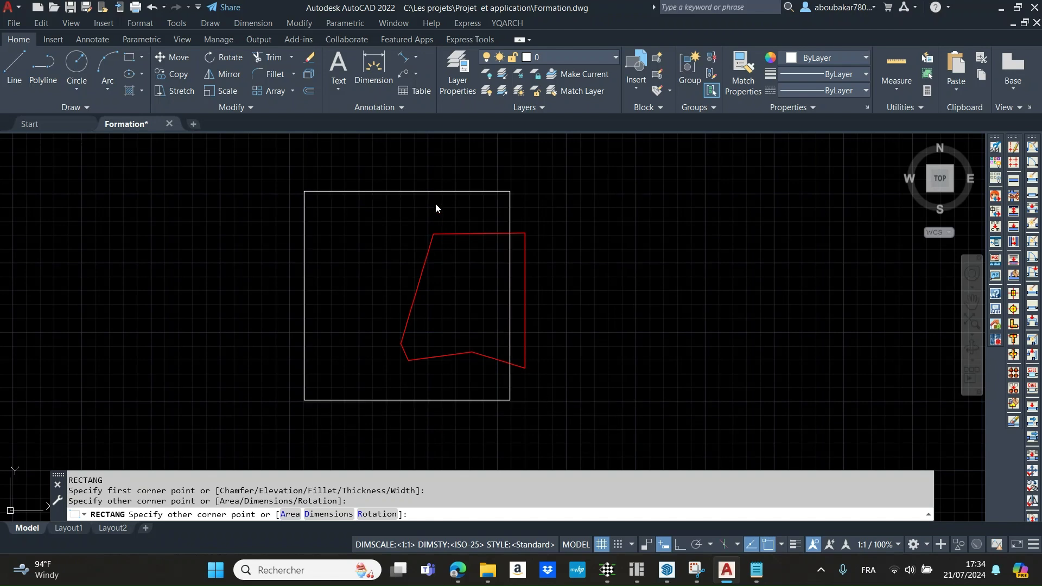
- Move the rectangle horizontally to the right by its top-edge midpoint so that it frames the parcel
left_click(458, 162)
left_click(421, 210)
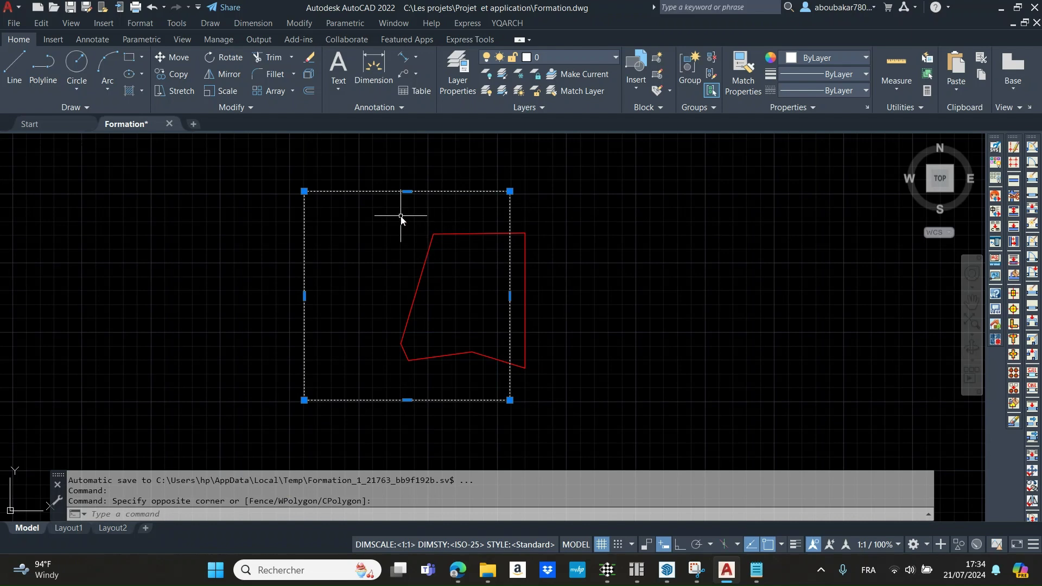
left_click(179, 58)
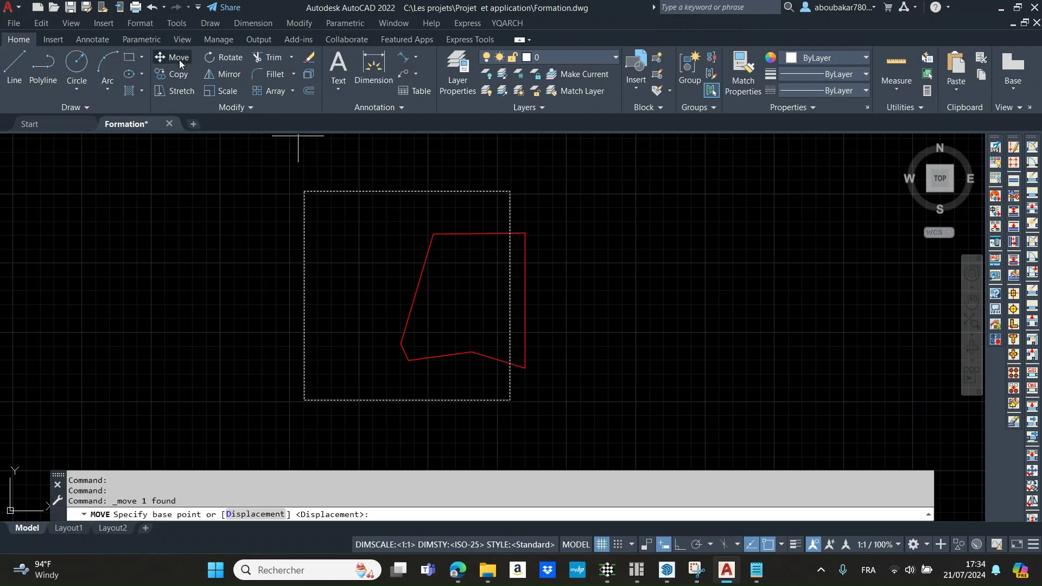
left_click(407, 191)
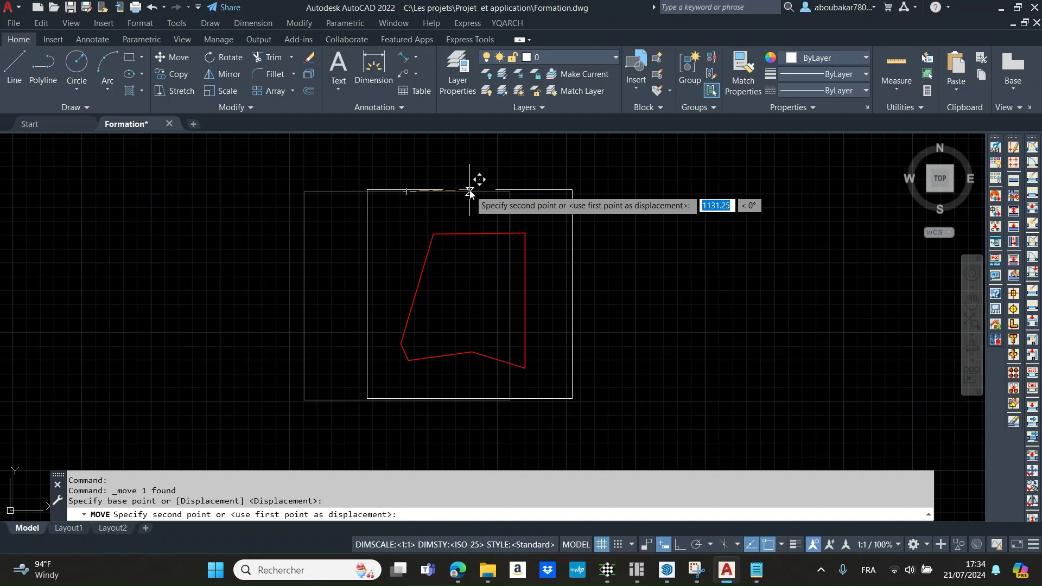
left_click(470, 191)
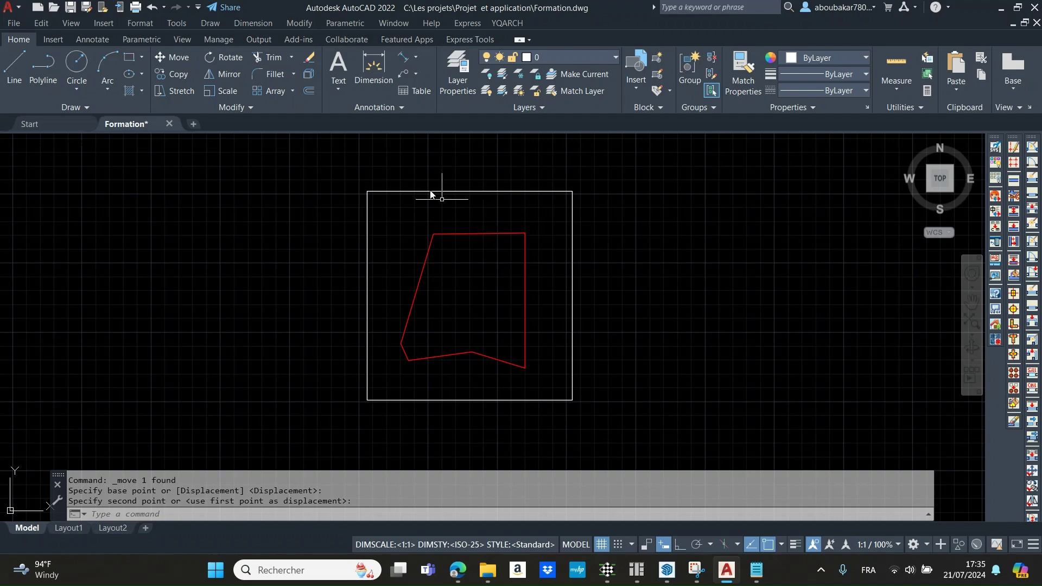
- Add the multiline text "Parcelle" outside the frame's upper-left corner with a text height of 200
left_click(338, 63)
left_click(232, 158)
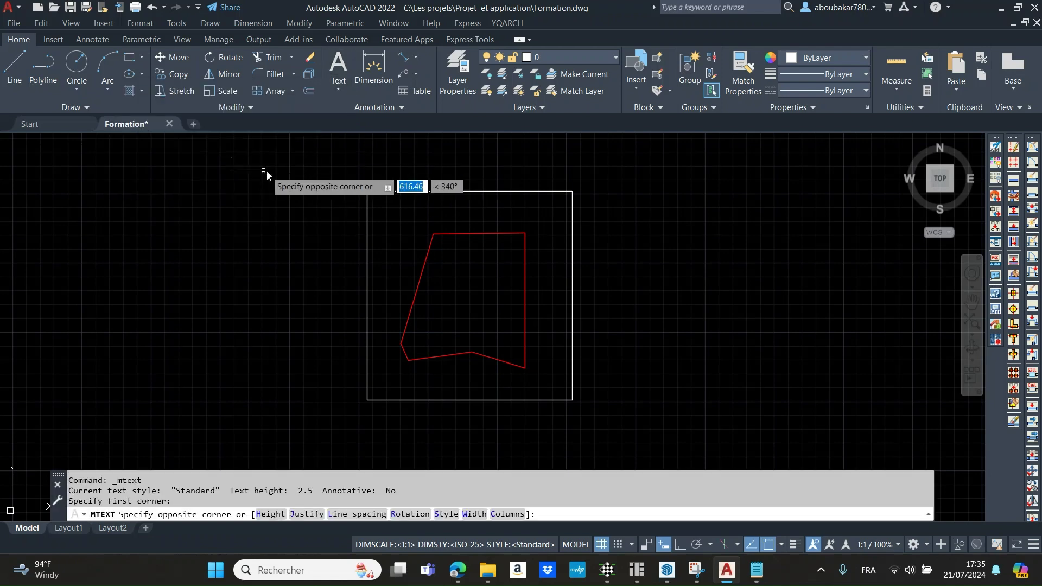
left_click(544, 228)
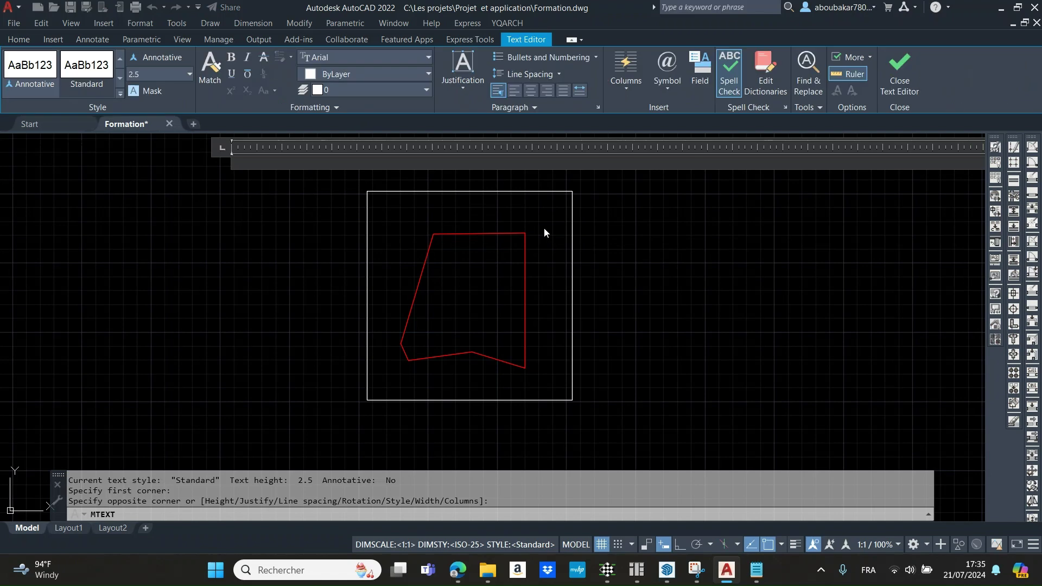
type("Parcelle")
left_click_drag(289, 161, 194, 160)
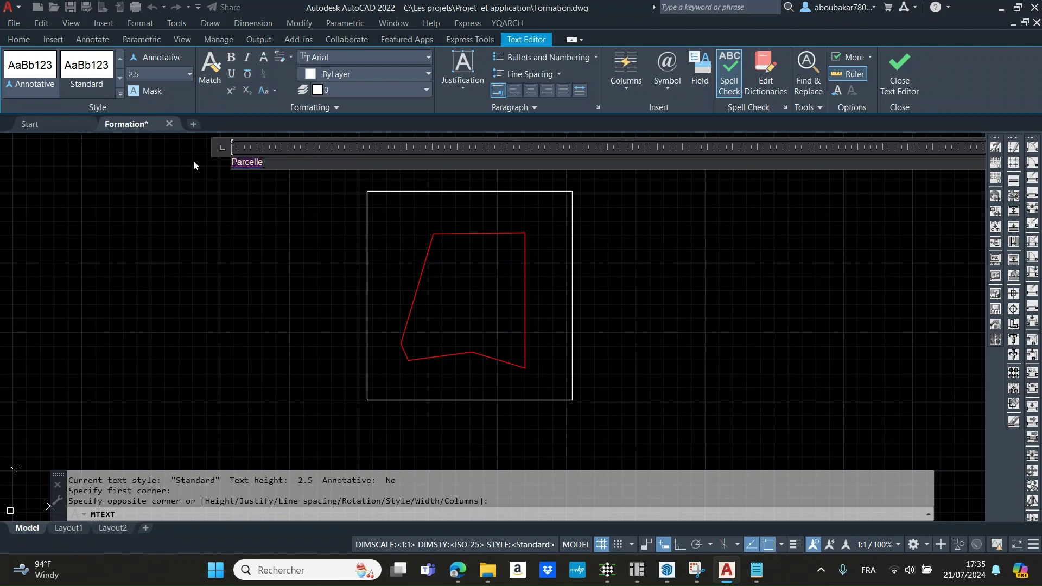
left_click(152, 74)
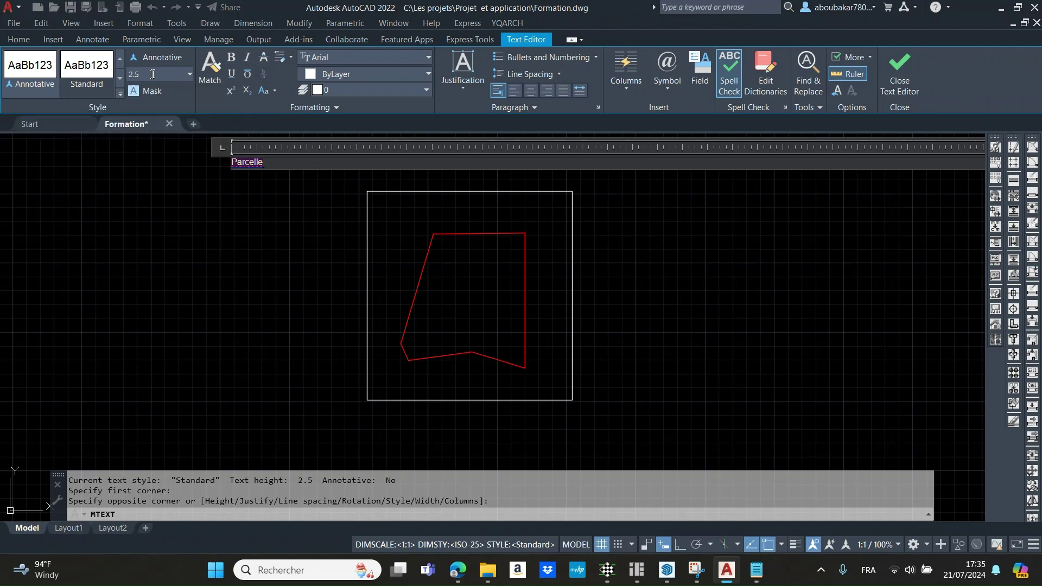
type("200")
key("Return")
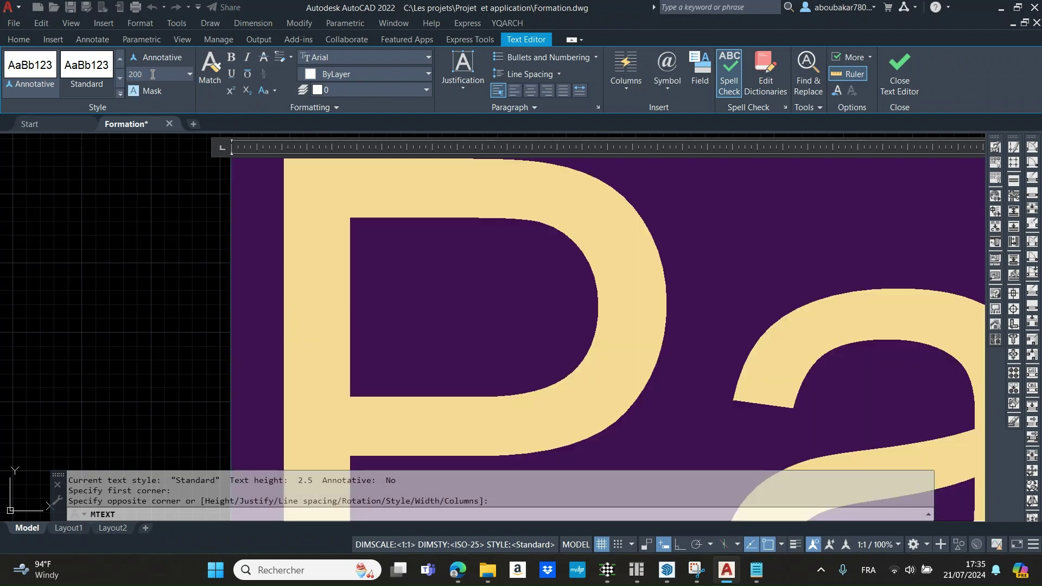
left_click(907, 72)
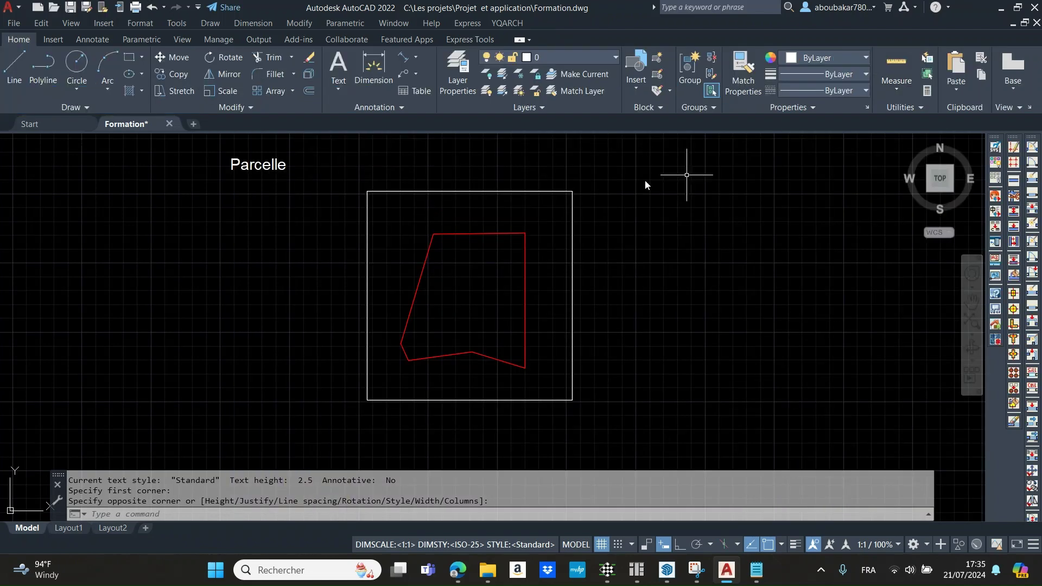
- Move the "Parcelle" text inside the frame, centered above the parcel outline
left_click(286, 145)
left_click(233, 191)
type("Cl")
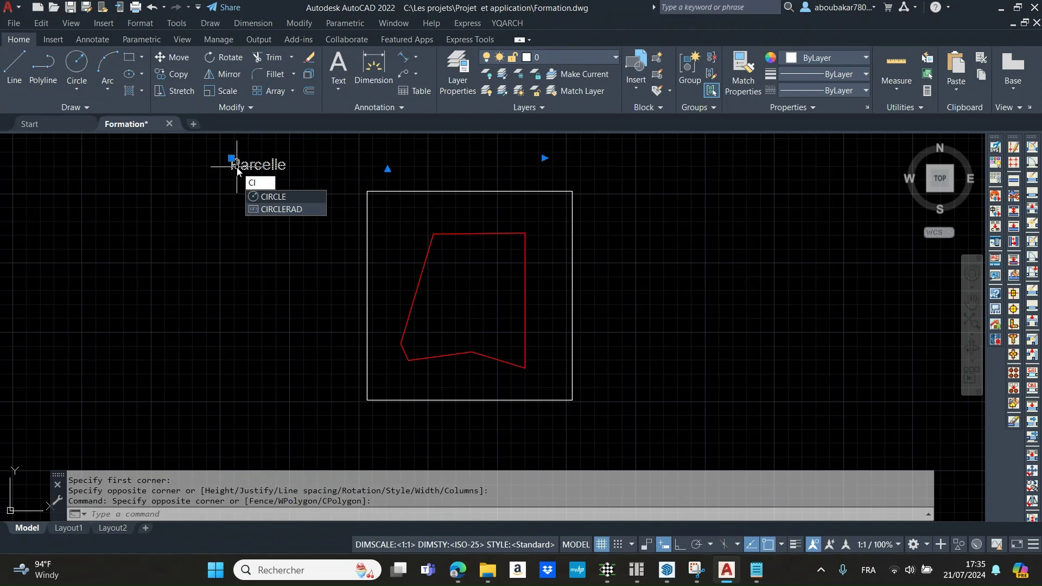
key("Escape")
left_click(285, 146)
left_click(239, 203)
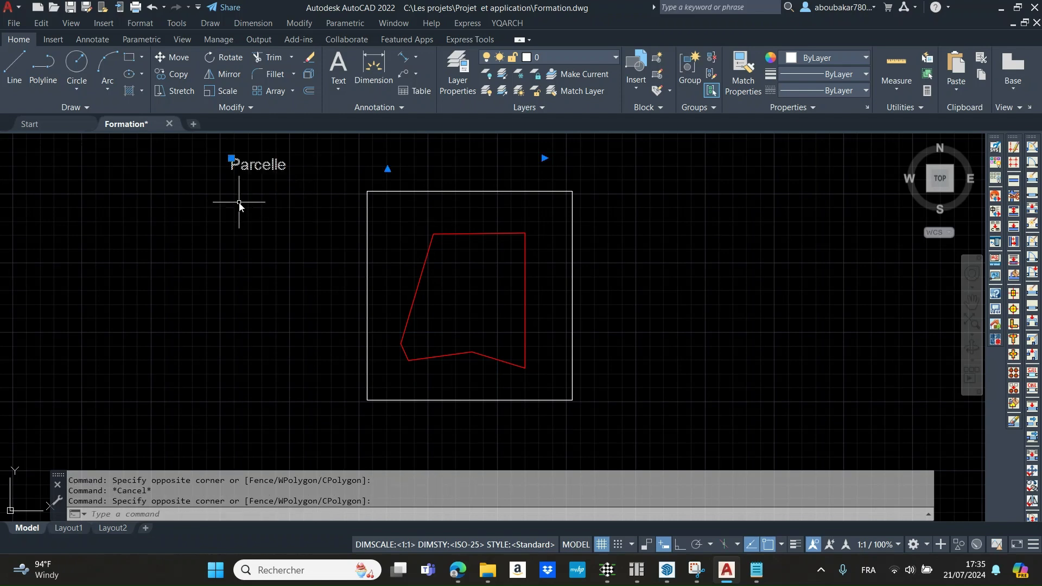
type("M")
key("Return")
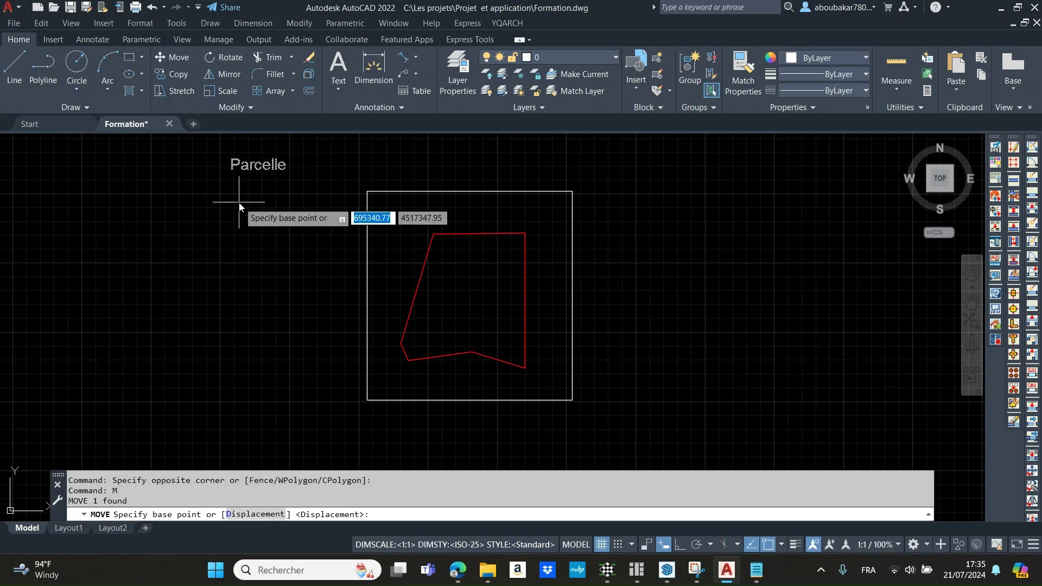
left_click(258, 167)
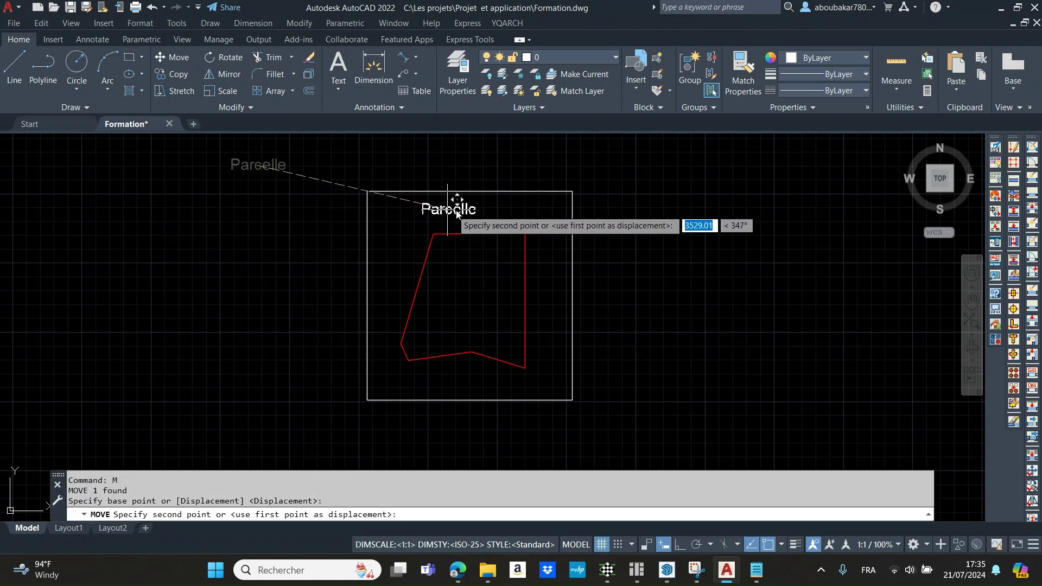
left_click(474, 209)
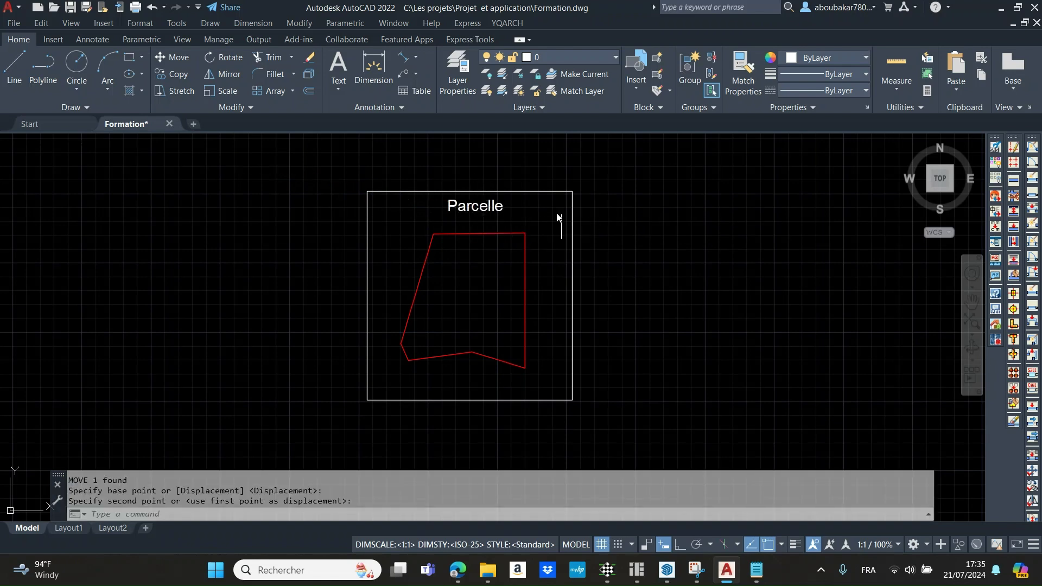
- Copy the frame, title and parcel from the frame's upper-left corner to its upper-right corner, making an adjoining second panel
left_click(601, 174)
left_click(326, 429)
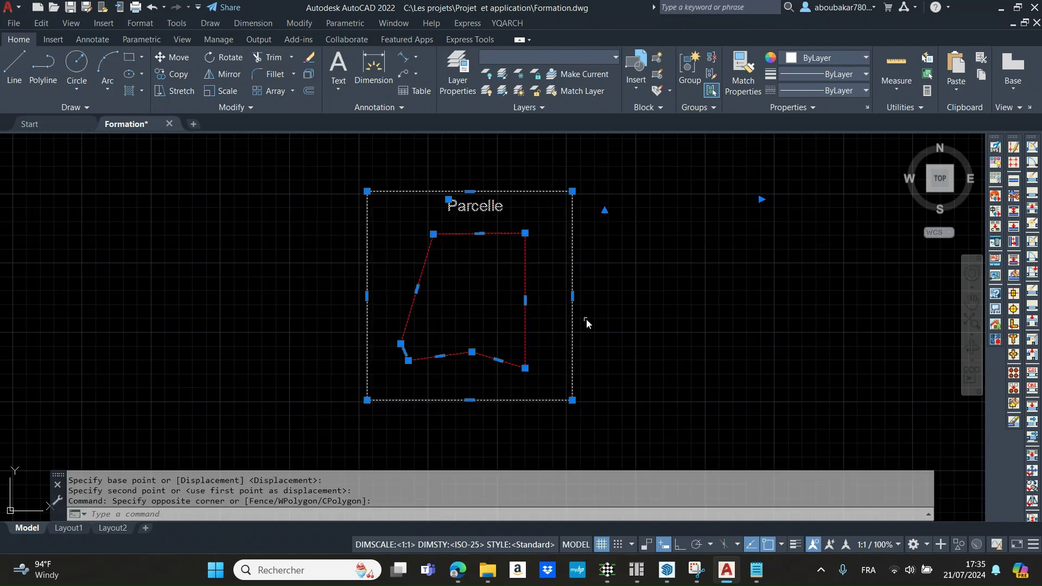
type("co")
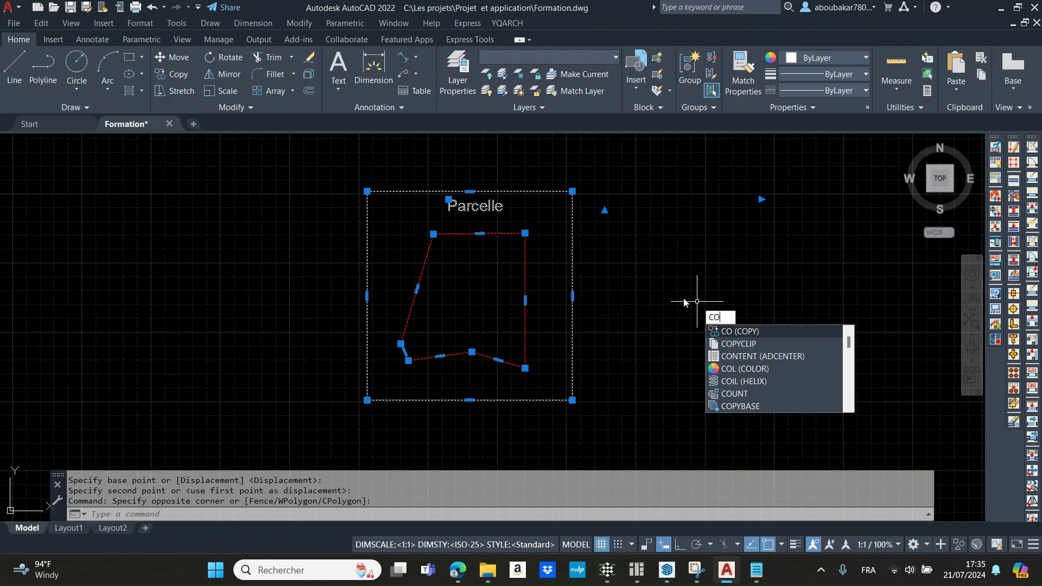
key("Return")
left_click(367, 191)
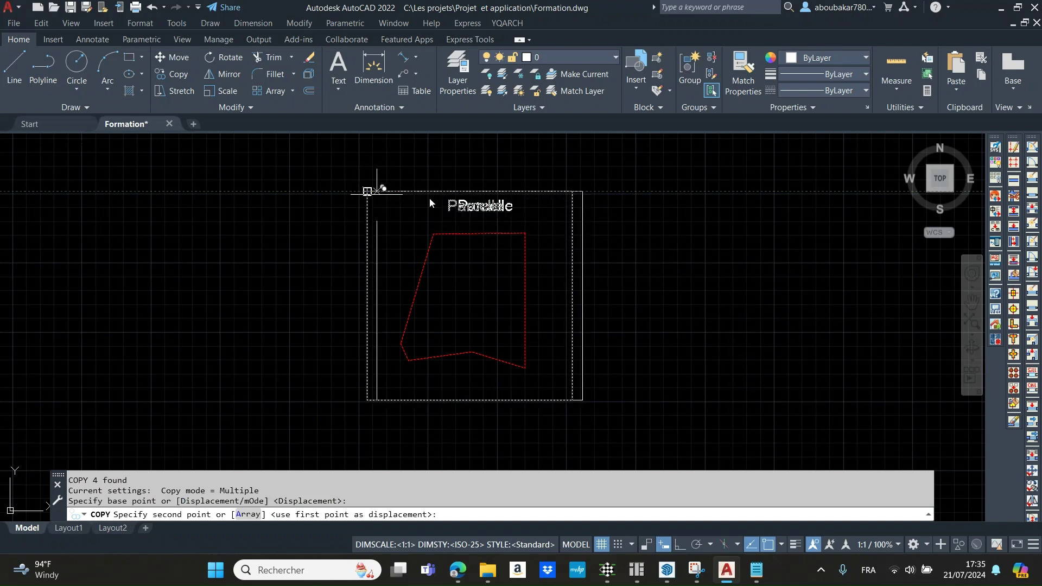
left_click(570, 191)
key("Escape")
- Replace the second panel's title text with "Réglement de zonage"
left_click(696, 211)
double_click(710, 207)
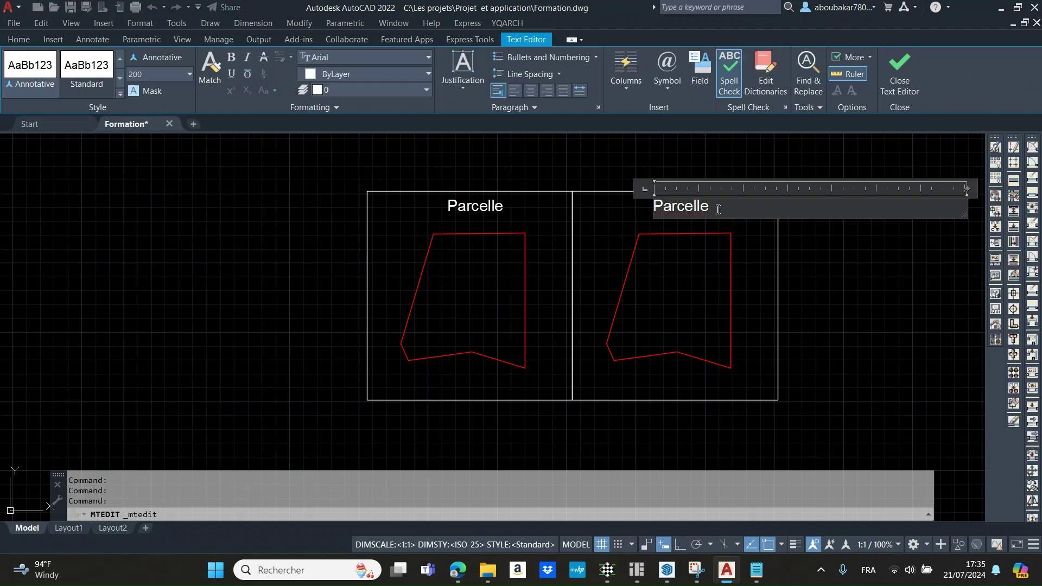
key("BackSpace")
key("BackSpace")
key("BackSpace")
key("BackSpace")
key("BackSpace")
key("BackSpace")
key("BackSpace")
key("BackSpace")
type("Réglement de zonage")
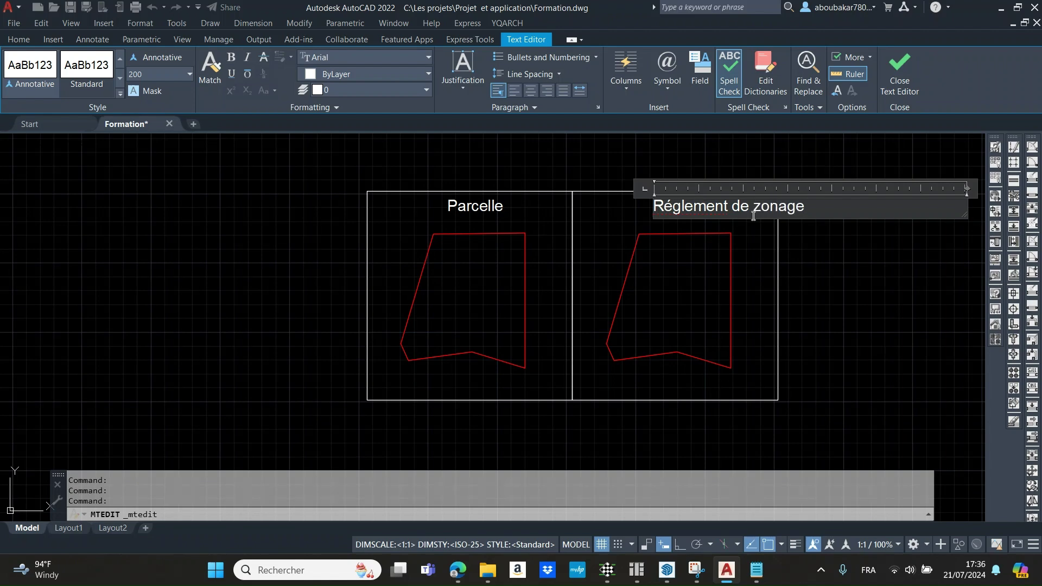
left_click(814, 236)
- Move the "Réglement de zonage" title to the left so that it is centered above the second parcel inside its frame
left_click(719, 217)
type("M")
key("Return")
left_click(718, 212)
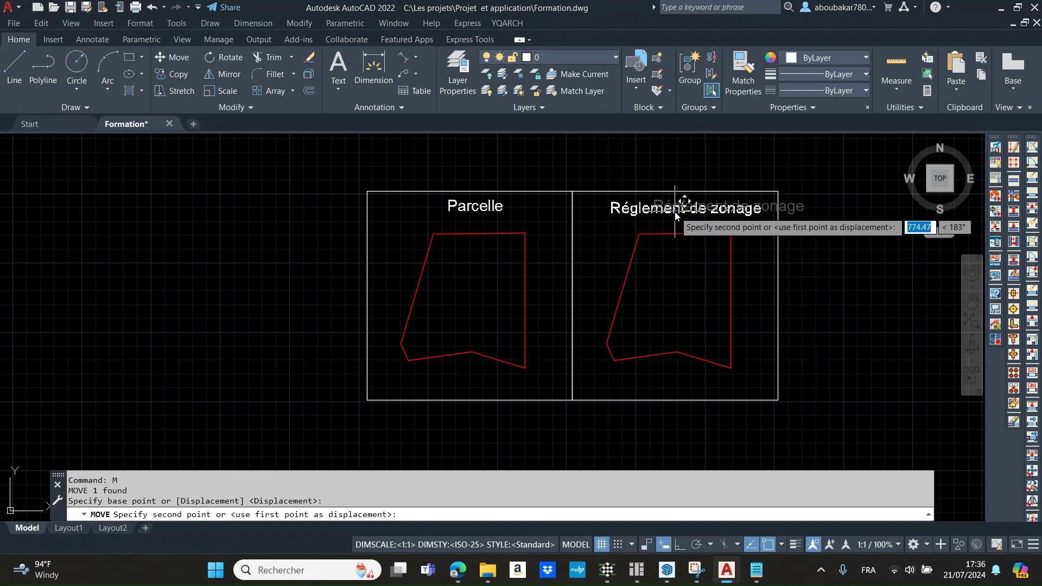
left_click(673, 211)
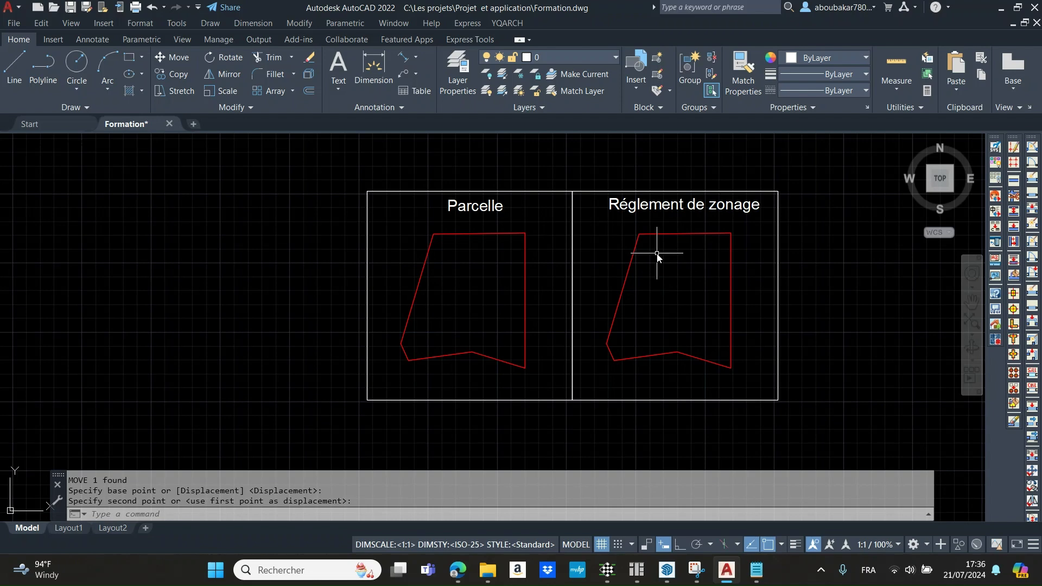
- Draw a rectangle 1140 wide by 1090 high inside the parcel outline of the second panel
type("RE")
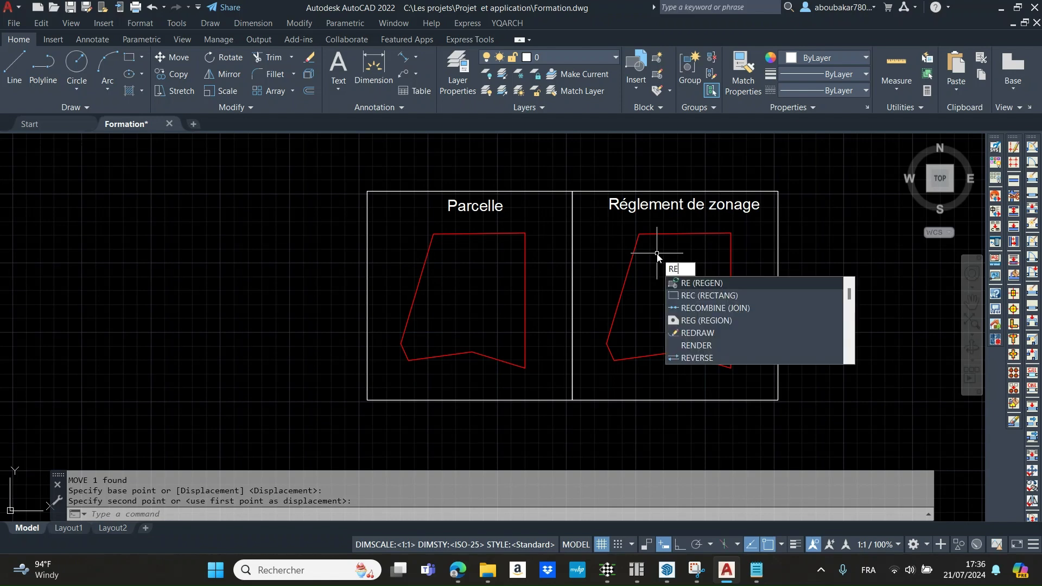
type("C")
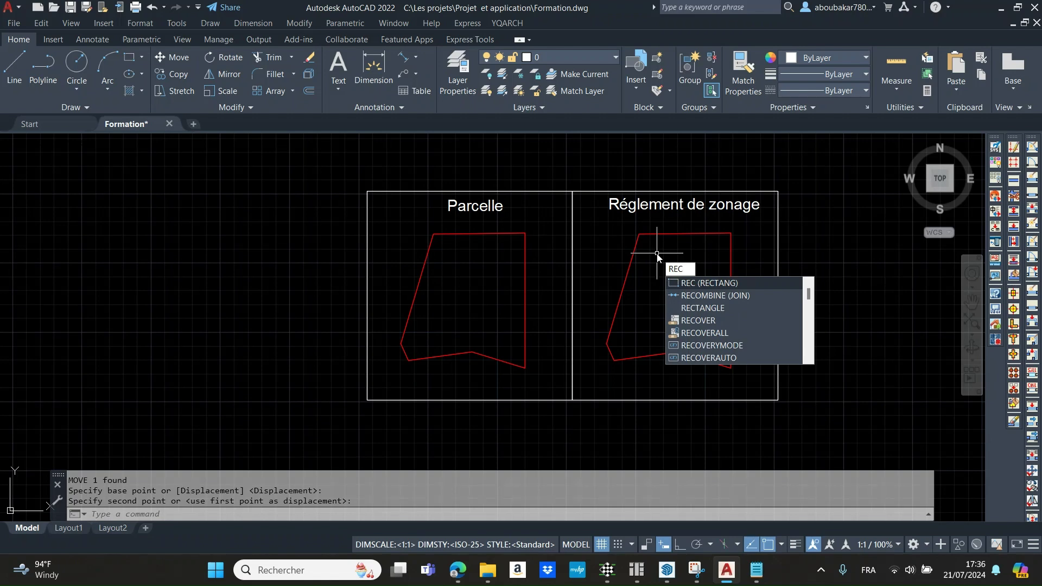
key("Return")
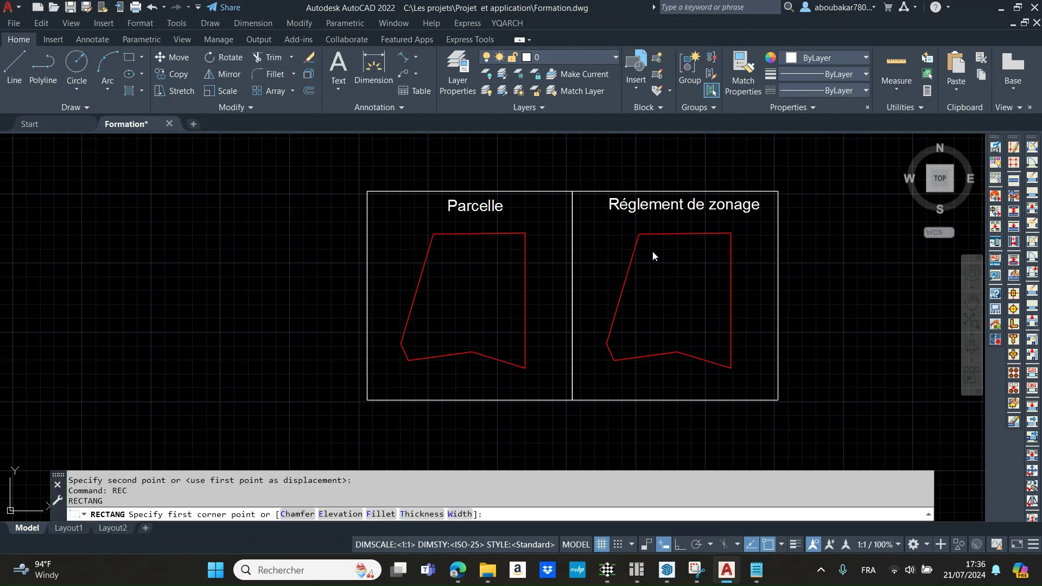
left_click(652, 251)
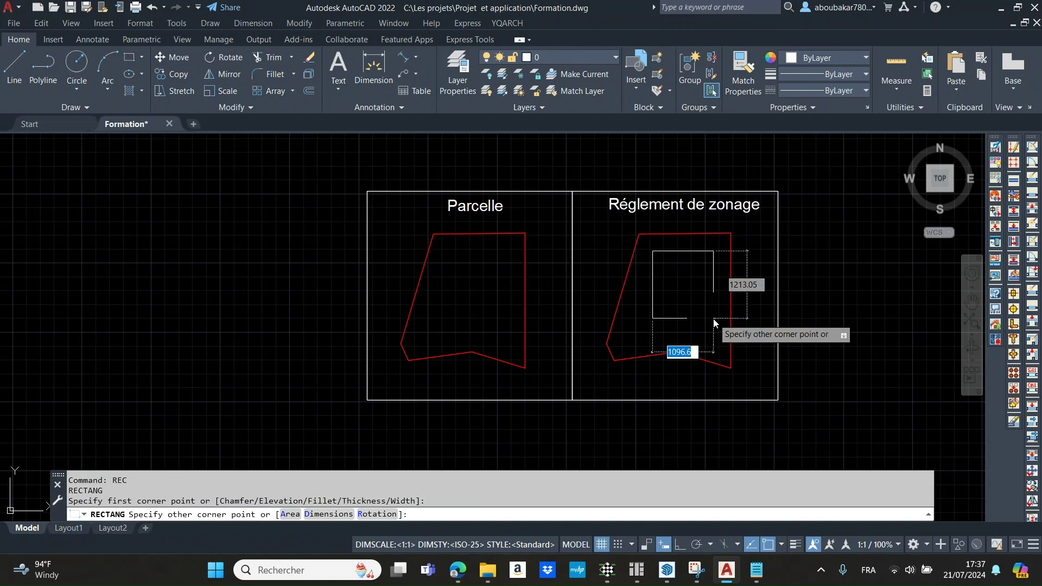
type("1140")
key("Tab")
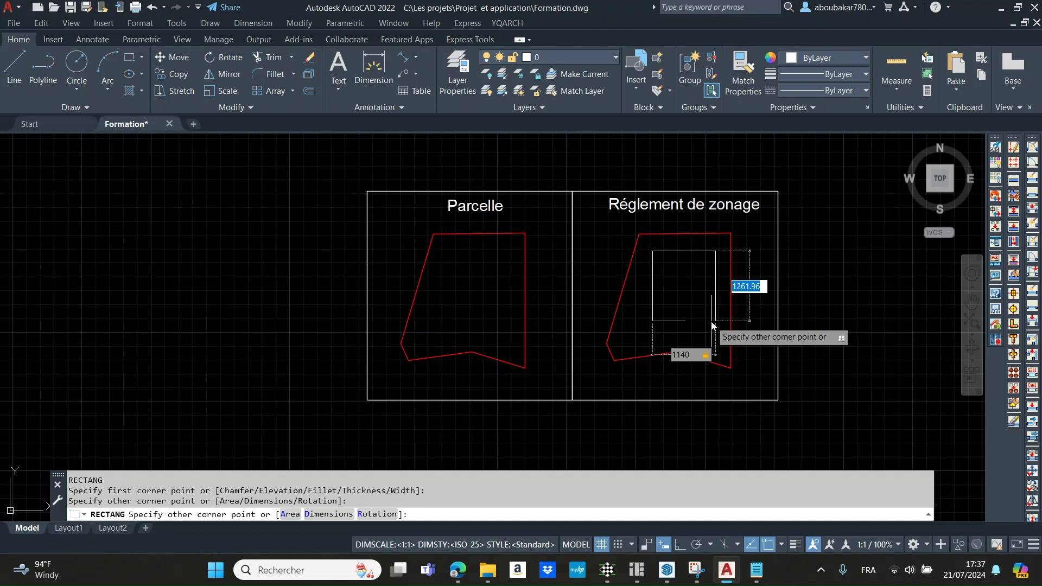
type("1090")
key("Return")
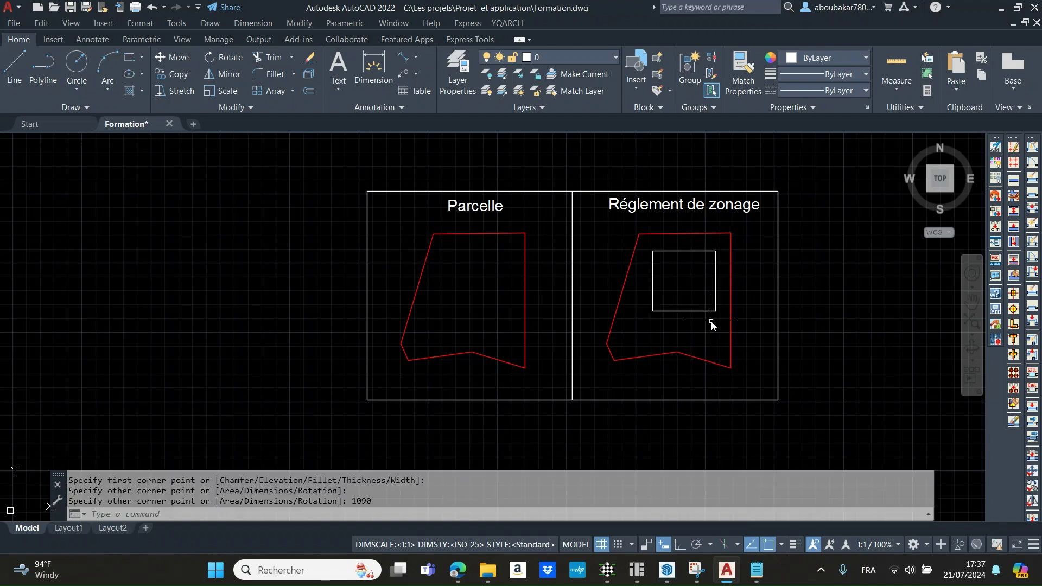
- Move the new rectangle slightly down and to the left inside the second parcel
left_click(703, 266)
type("M")
key("Return")
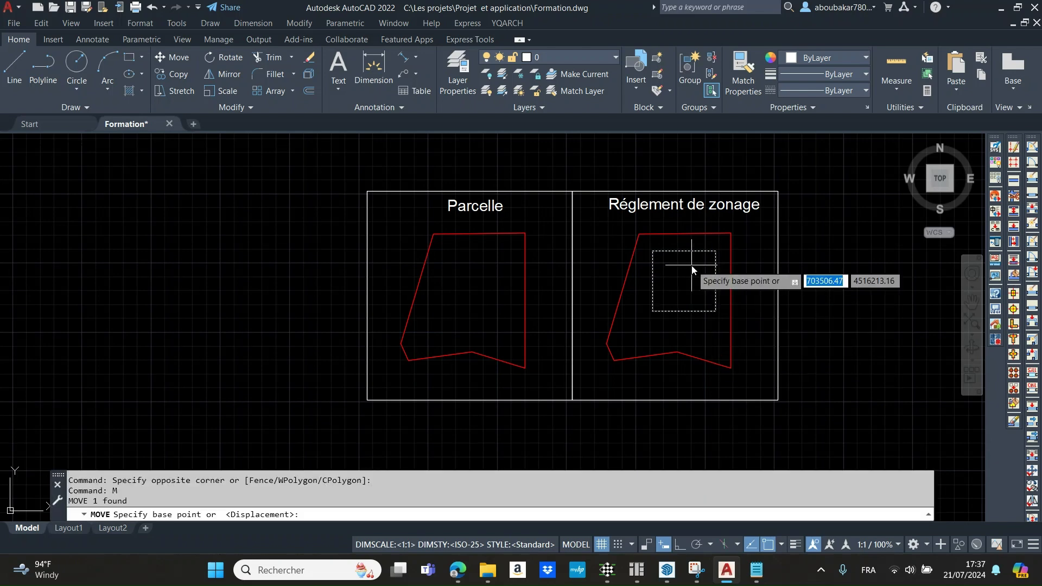
left_click(690, 259)
left_click(686, 275)
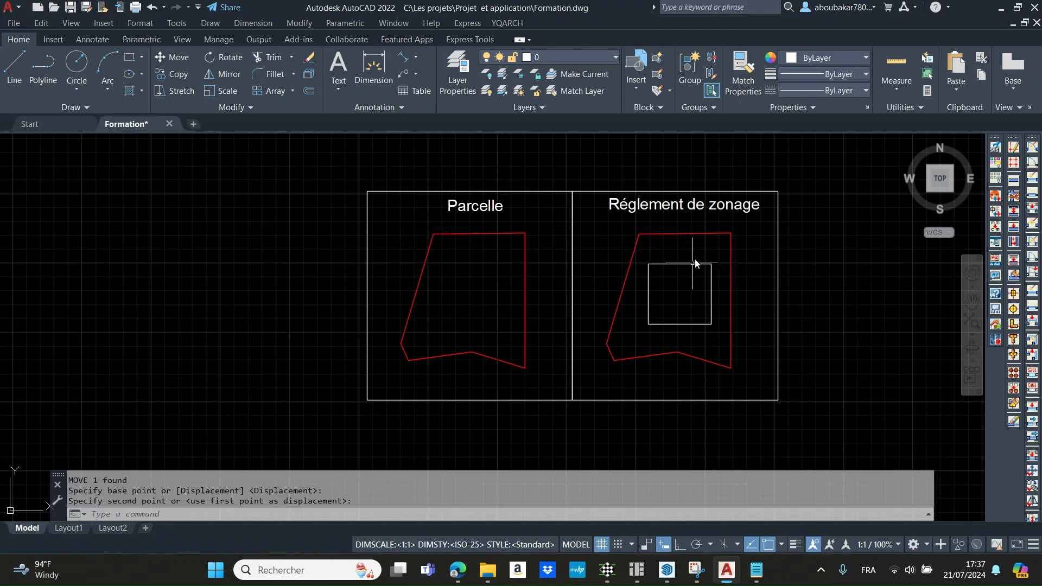
- With Ortho on, draw guide lines from the second parcel's upper-right corner, 507 downward and 301 to the left
scroll(718, 244, "up", 2)
type("L")
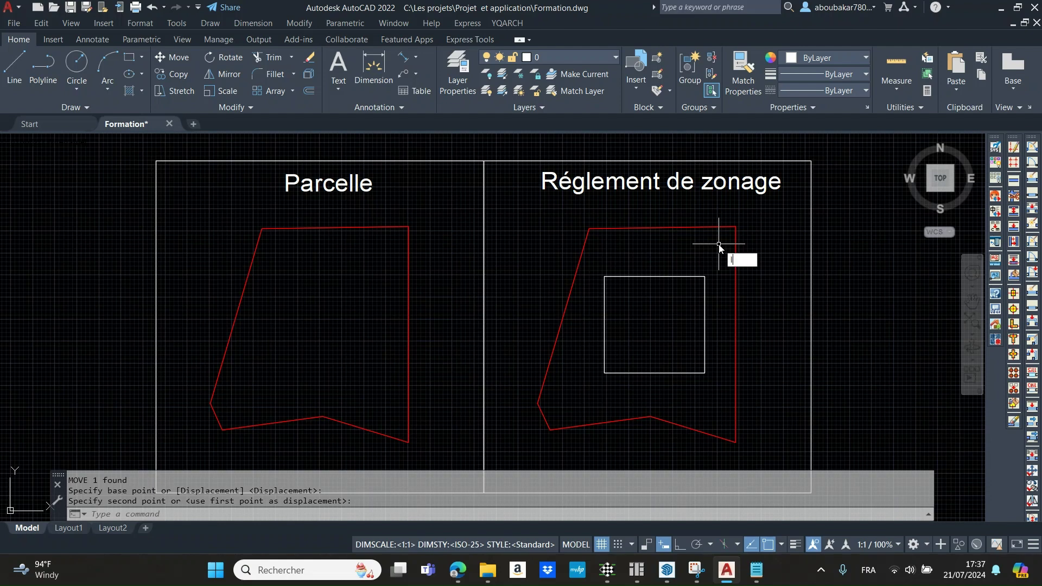
key("Return")
left_click(734, 227)
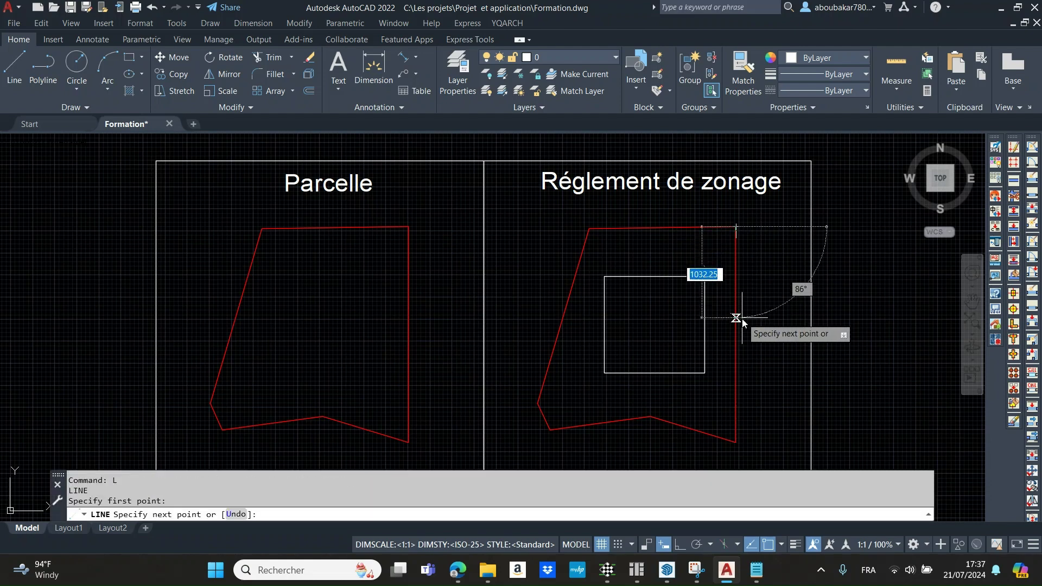
left_click(680, 545)
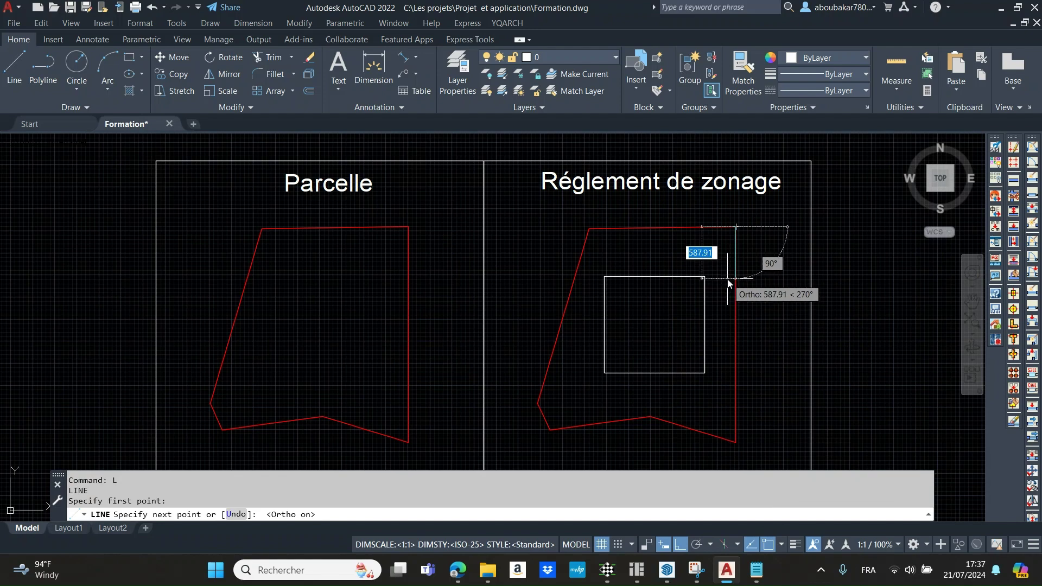
type("507")
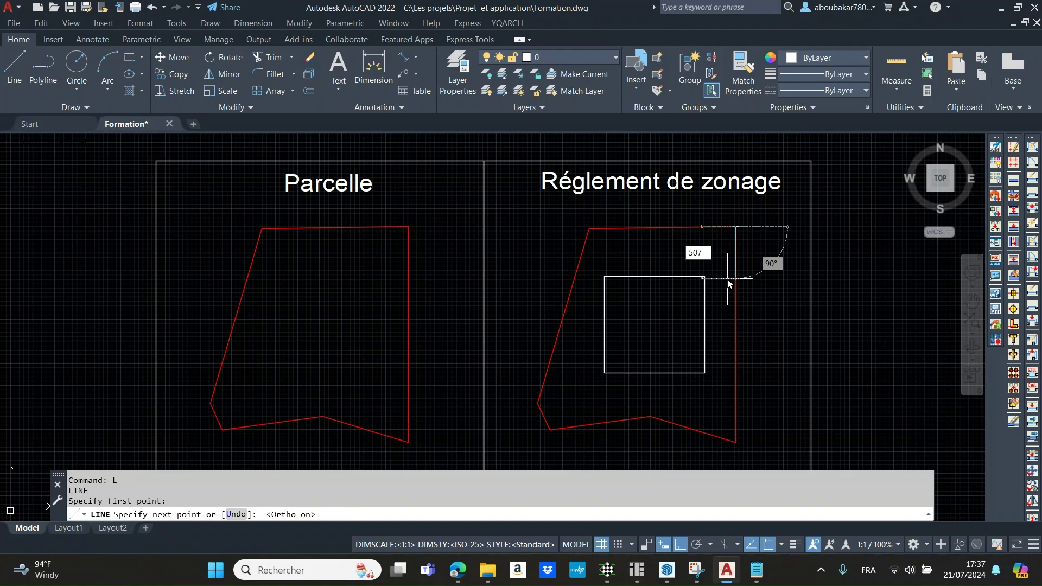
key("Return")
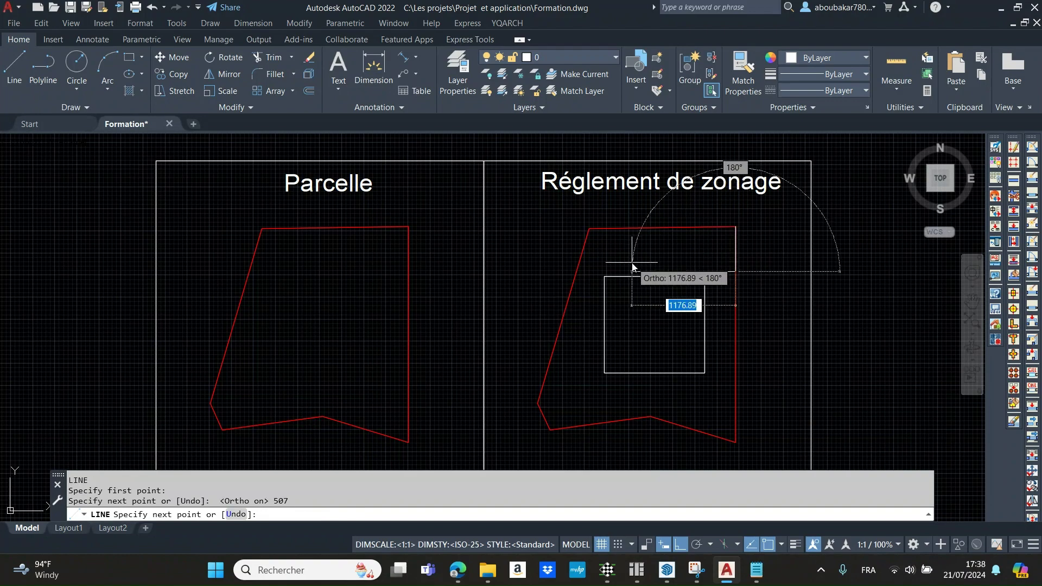
type("301")
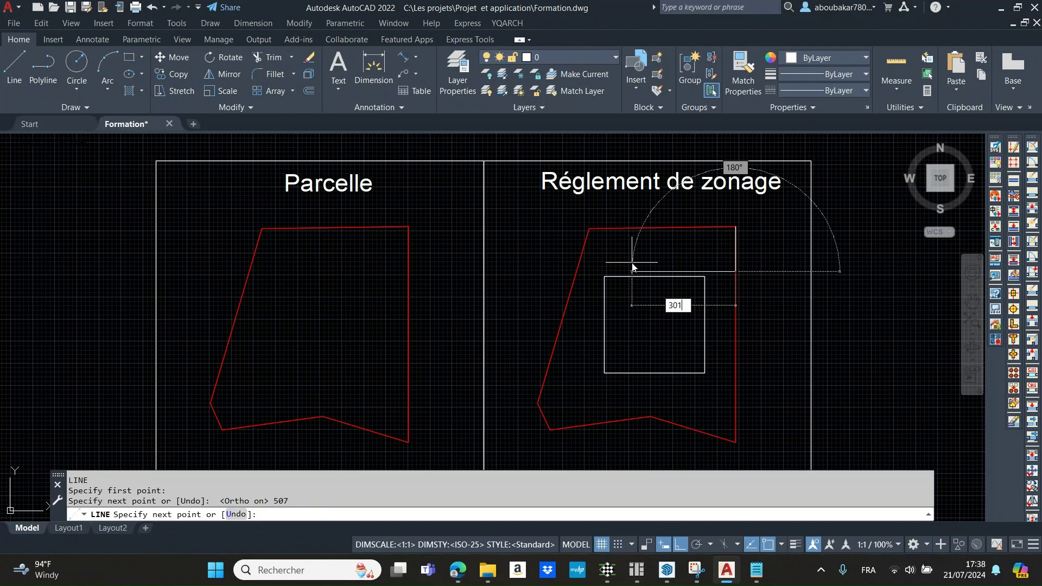
key("Return")
key("Escape")
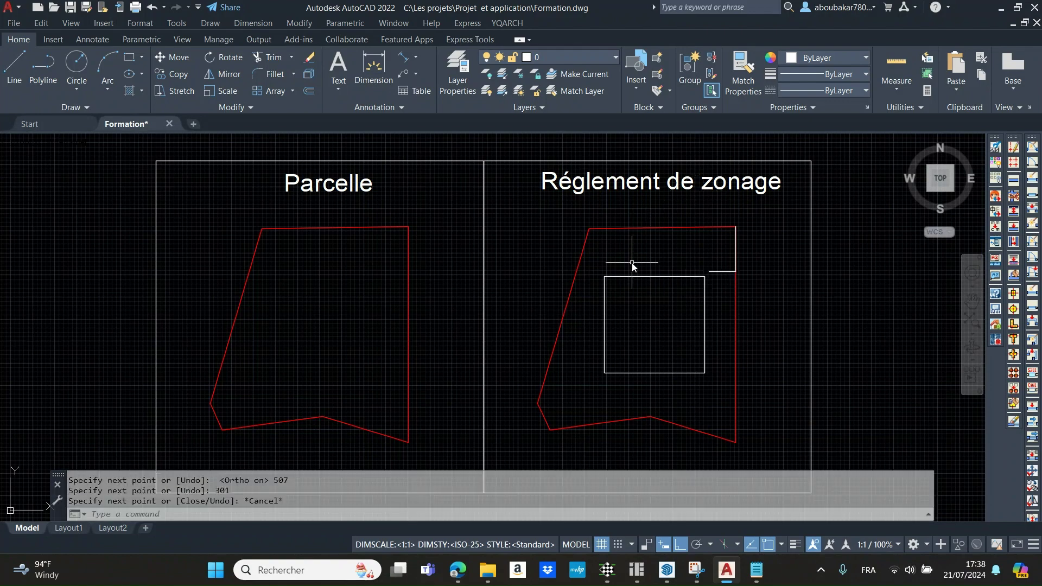
- Move the rectangle by its upper-right corner onto the free end of the horizontal guide line
left_click(709, 337)
left_click(658, 361)
type("m")
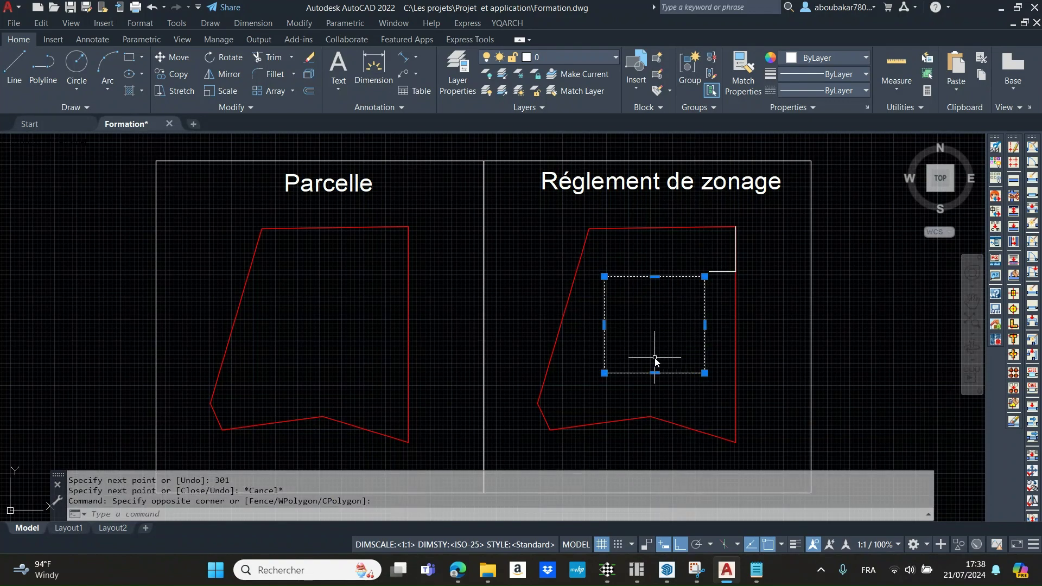
key("Return")
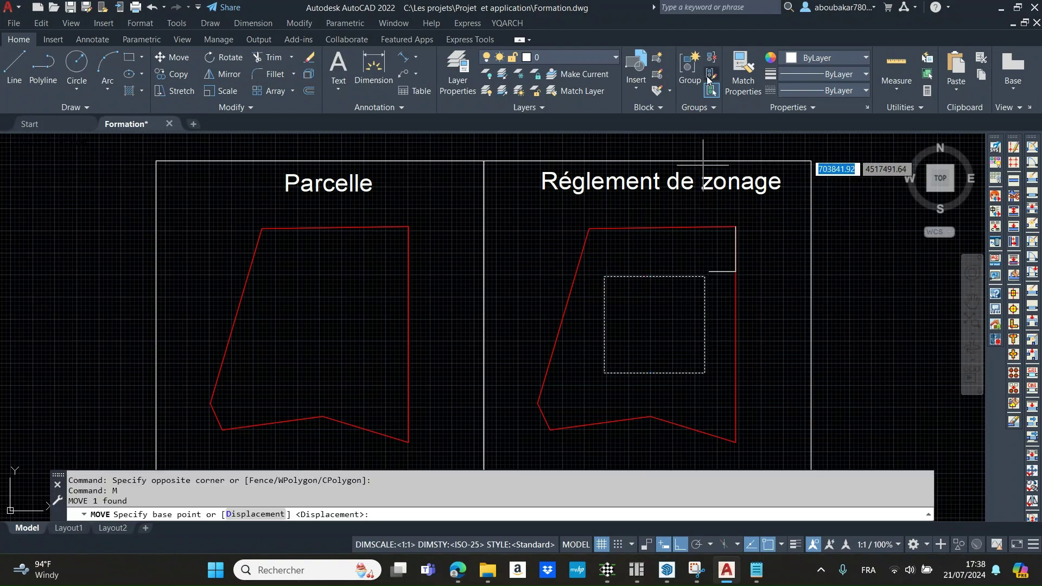
left_click(705, 276)
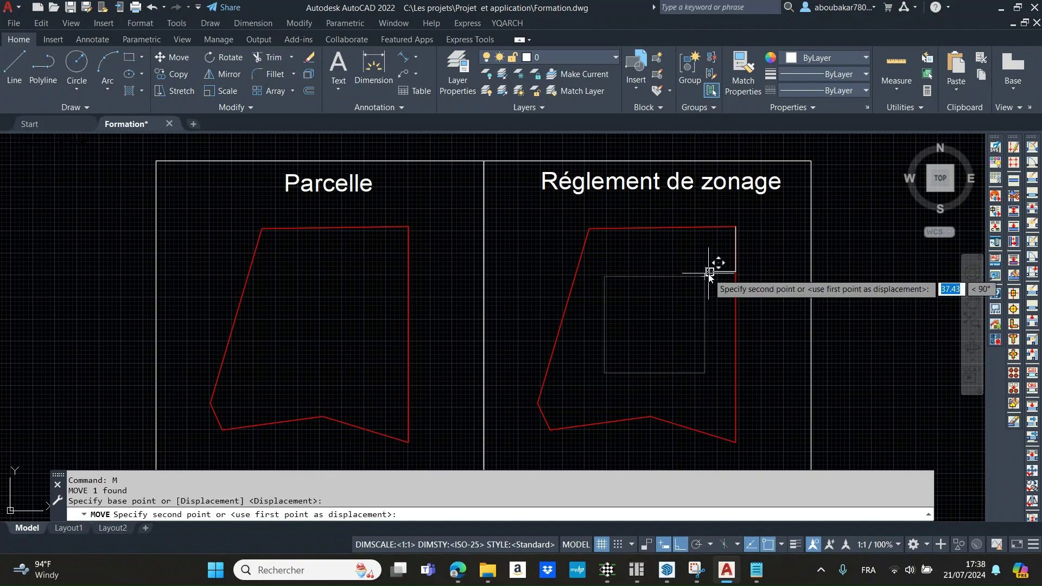
left_click(709, 271)
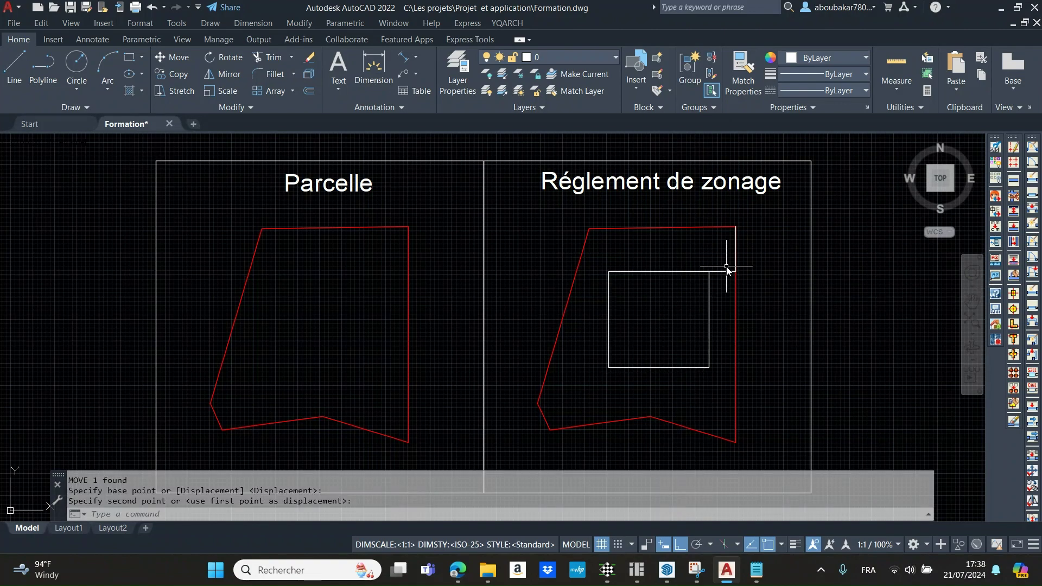
left_click(726, 267)
left_click(708, 308)
key("Escape")
left_click(734, 257)
left_click(721, 287)
key("Escape")
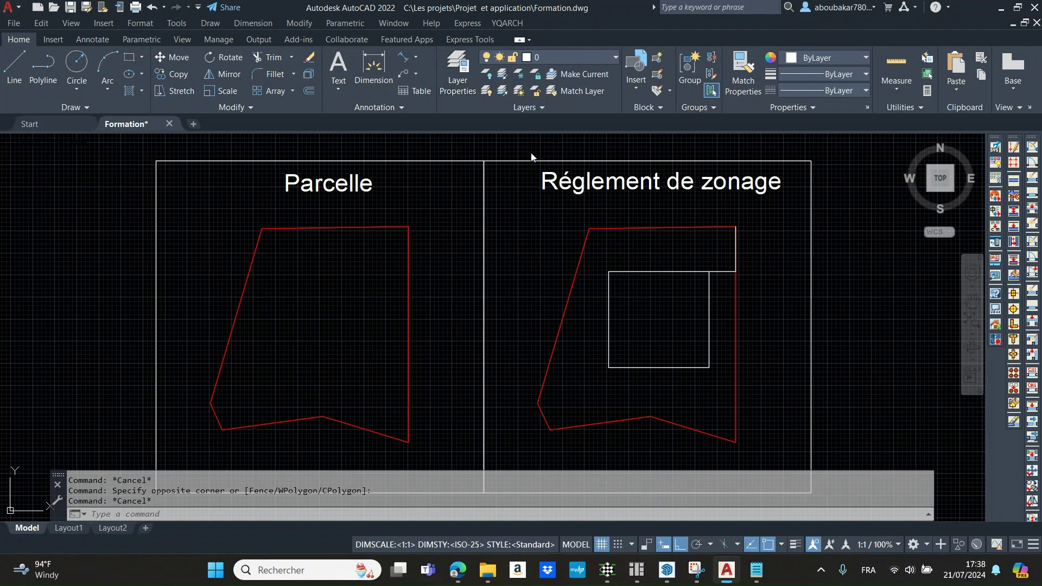
- Create a new layer named "Zone de constuction"
left_click(468, 66)
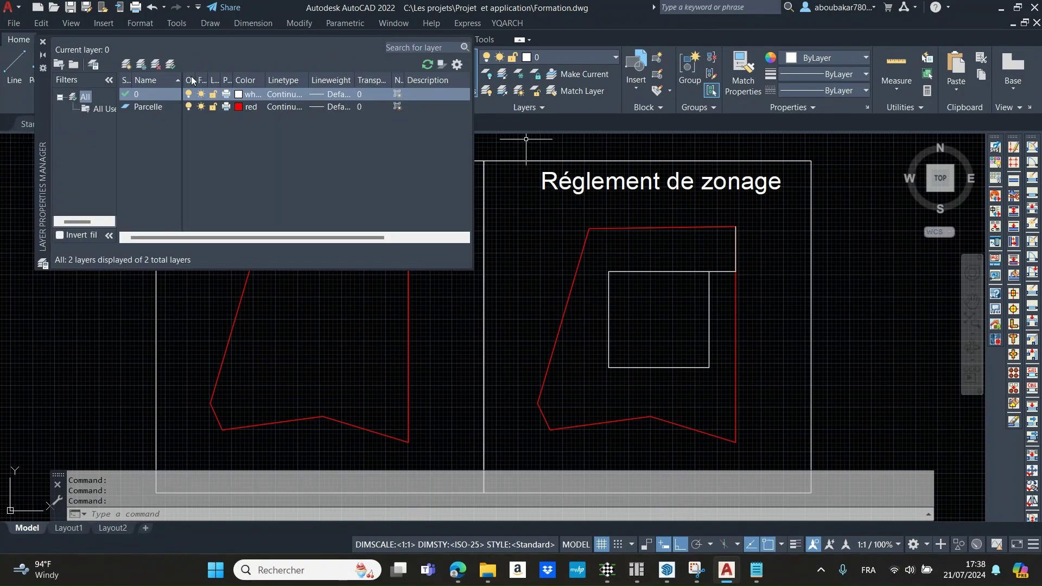
left_click(126, 64)
type("Re")
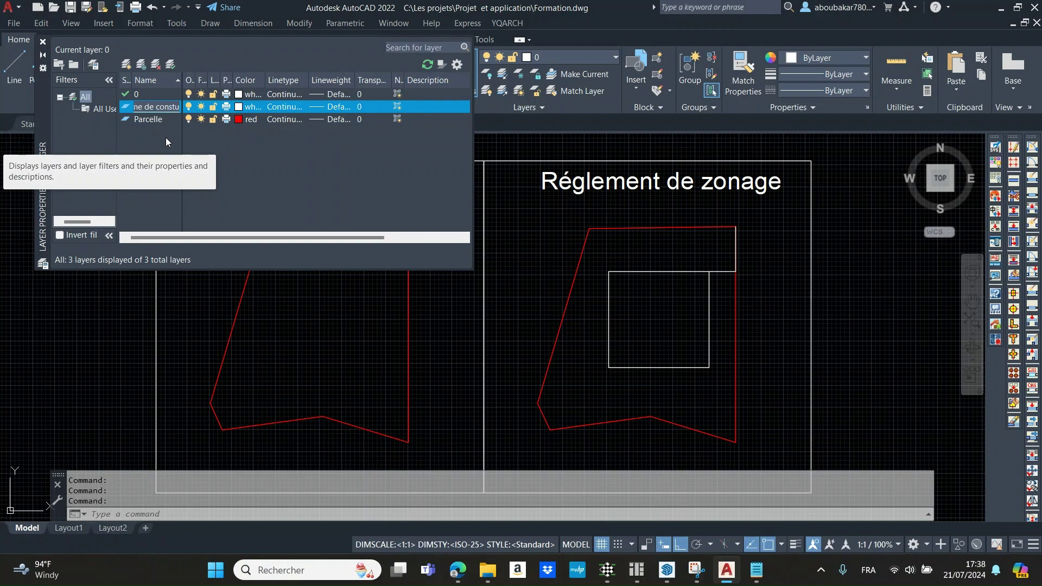
- Set the "Zone de constuction" layer's color to index 33 and make it the current layer
left_click(243, 107)
left_click(243, 107)
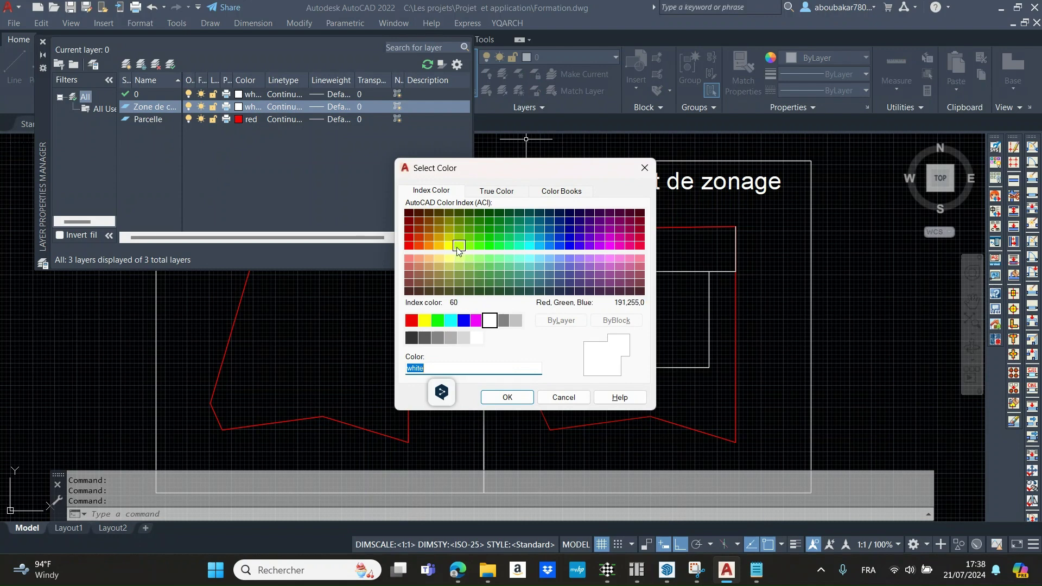
left_click(438, 258)
left_click(440, 268)
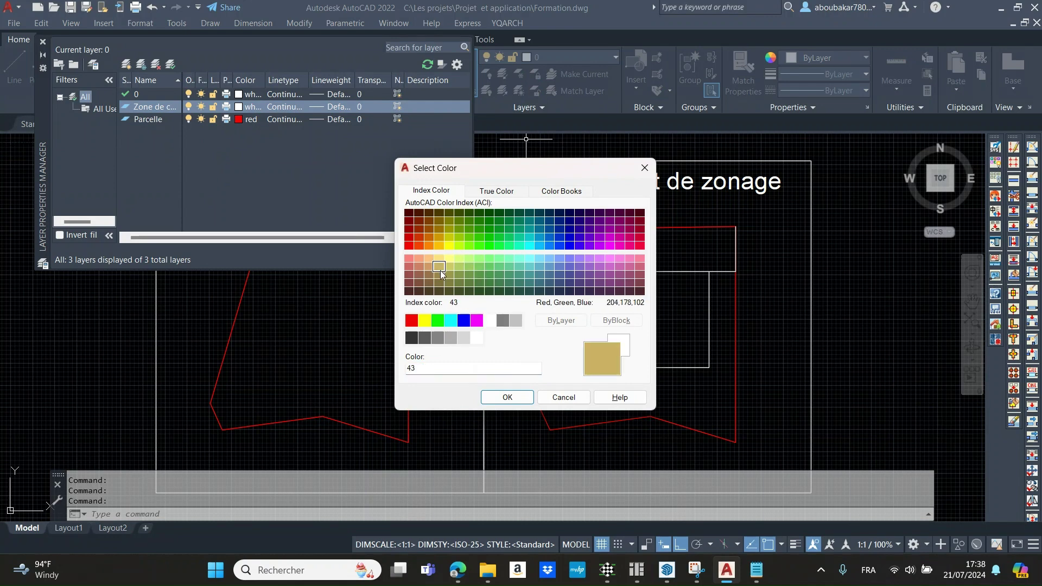
left_click(440, 273)
left_click(428, 265)
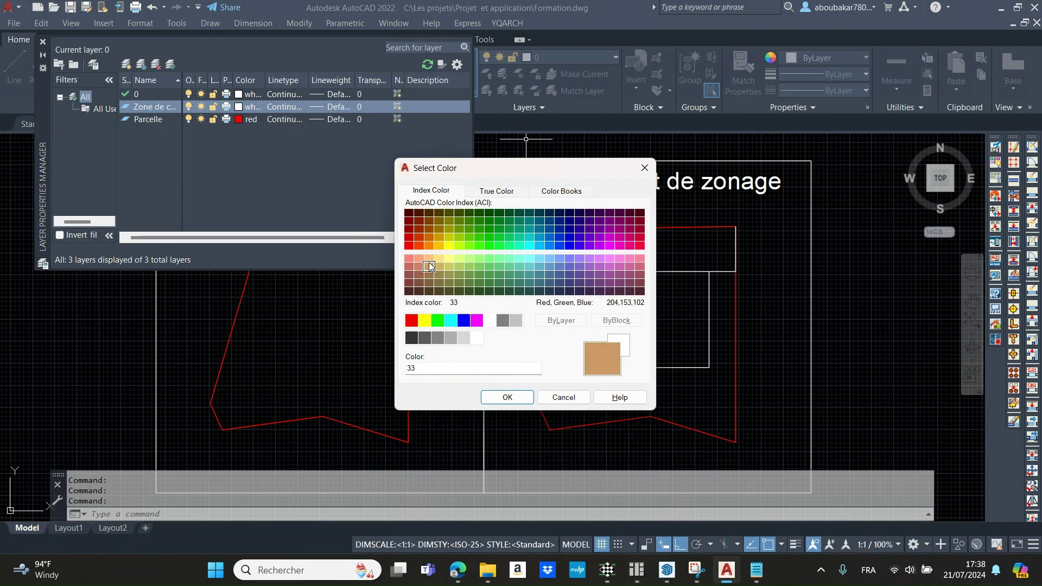
left_click(429, 256)
left_click(431, 263)
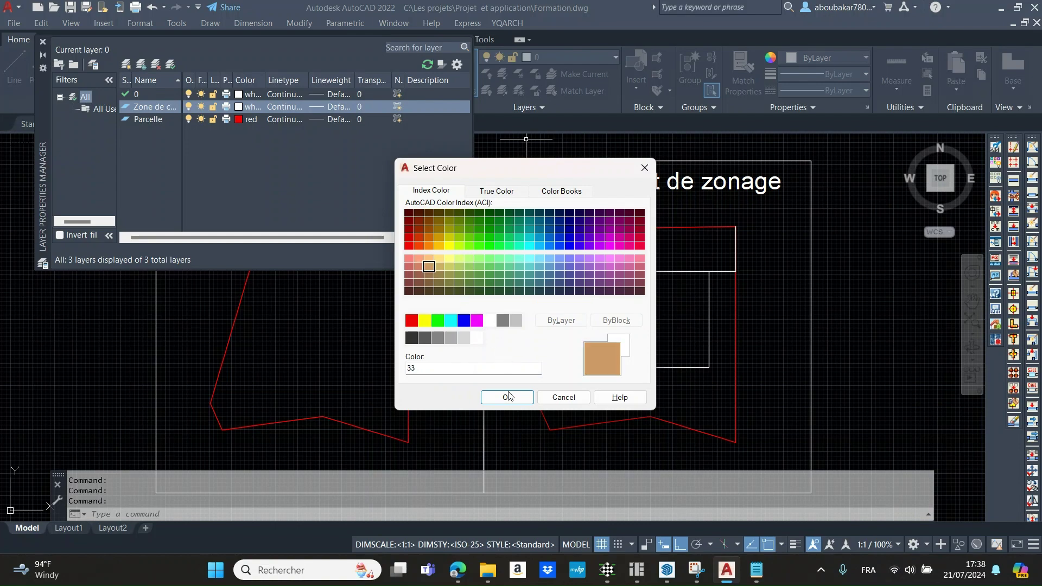
left_click(507, 397)
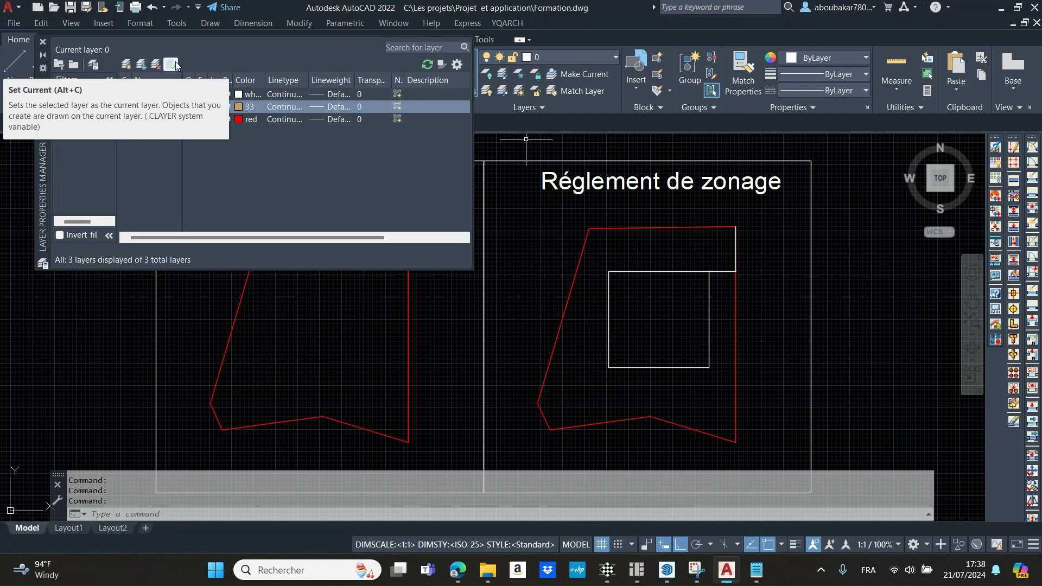
left_click(171, 65)
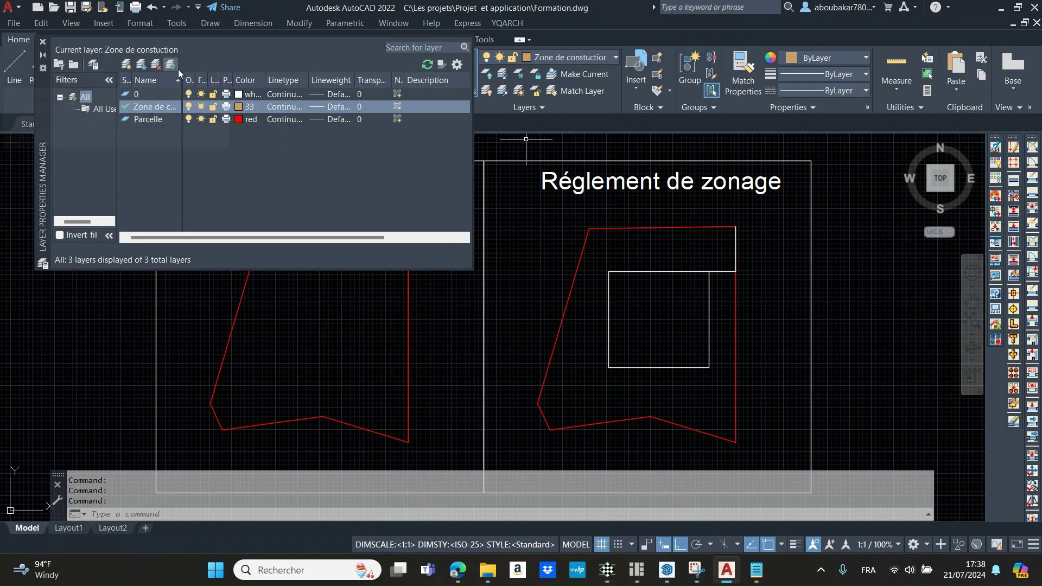
left_click(43, 41)
- Put the inner rectangle of the zoning regulations panel on the "Zone de constuction" layer
left_click(650, 258)
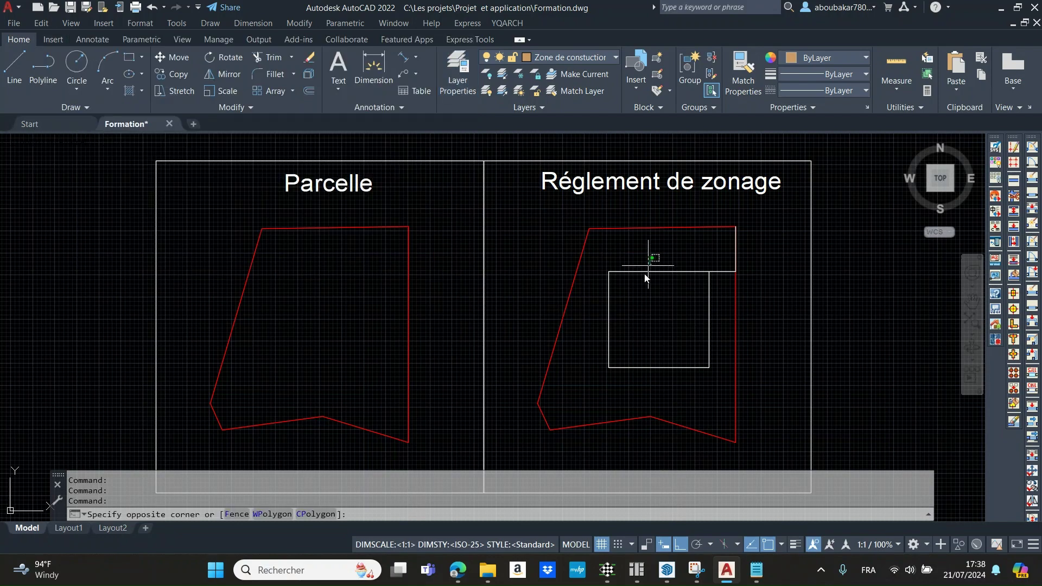
left_click(613, 352)
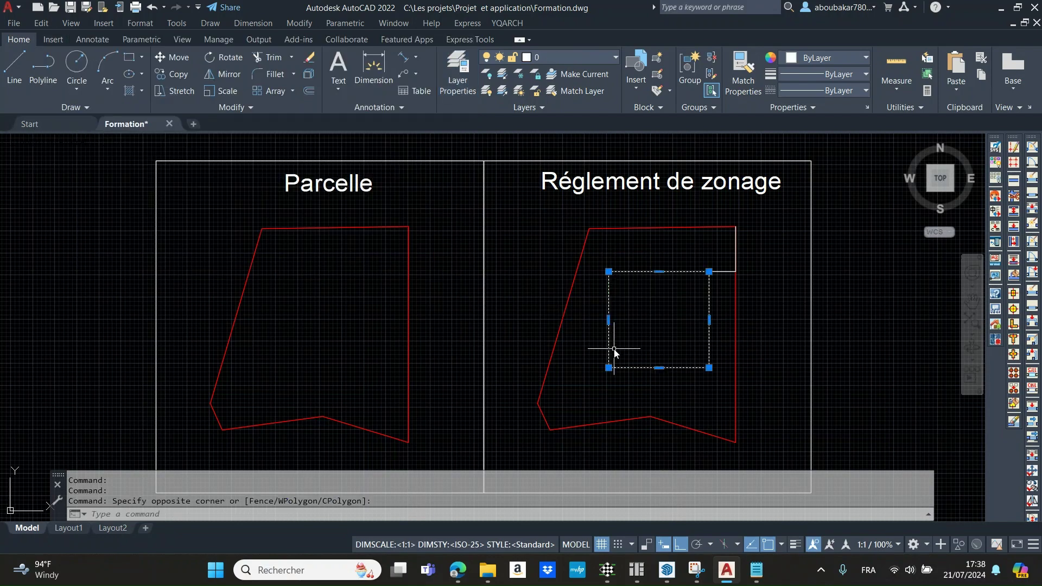
left_click(584, 60)
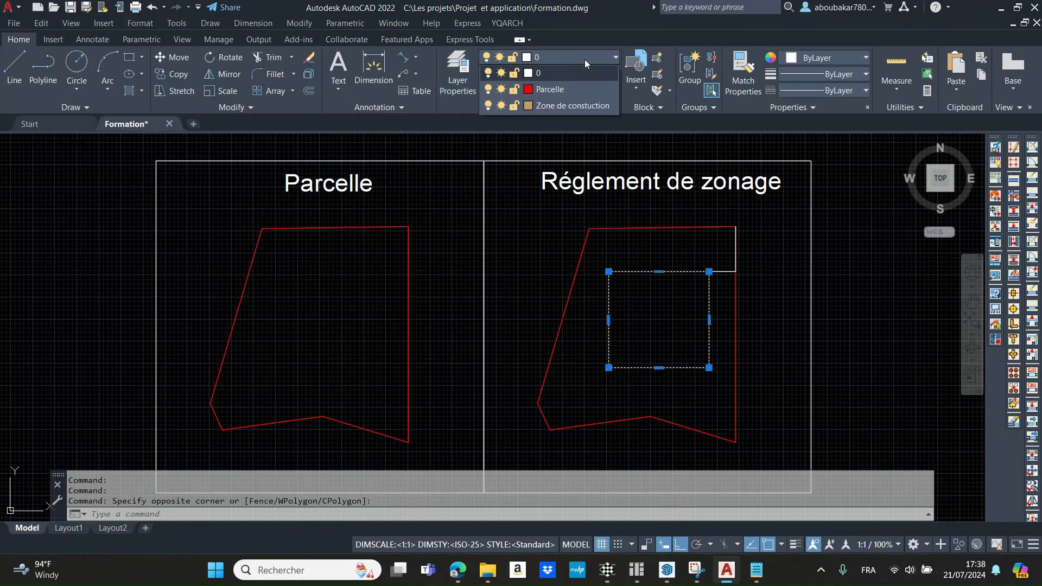
left_click(573, 104)
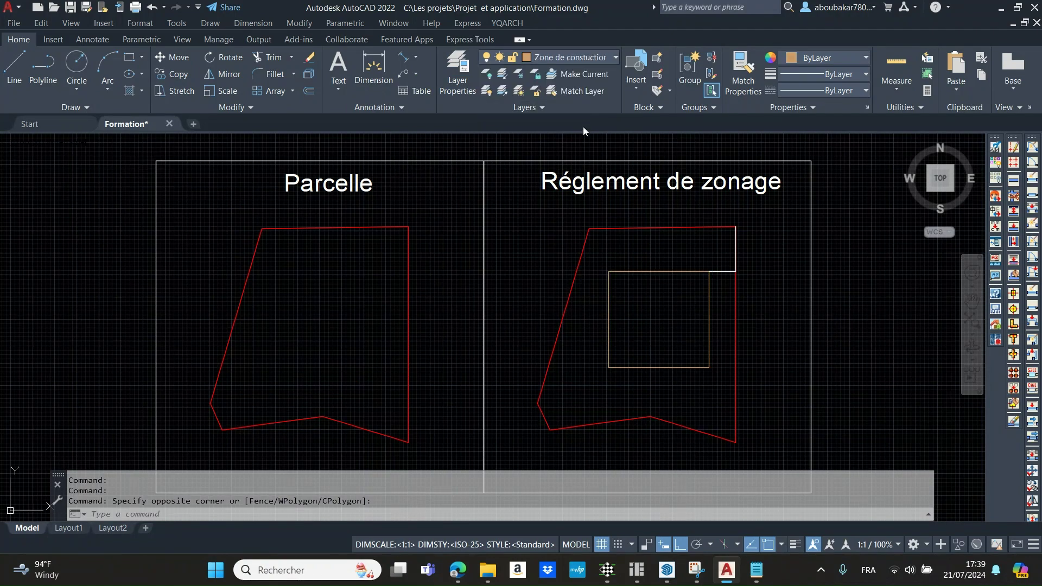
key("Escape")
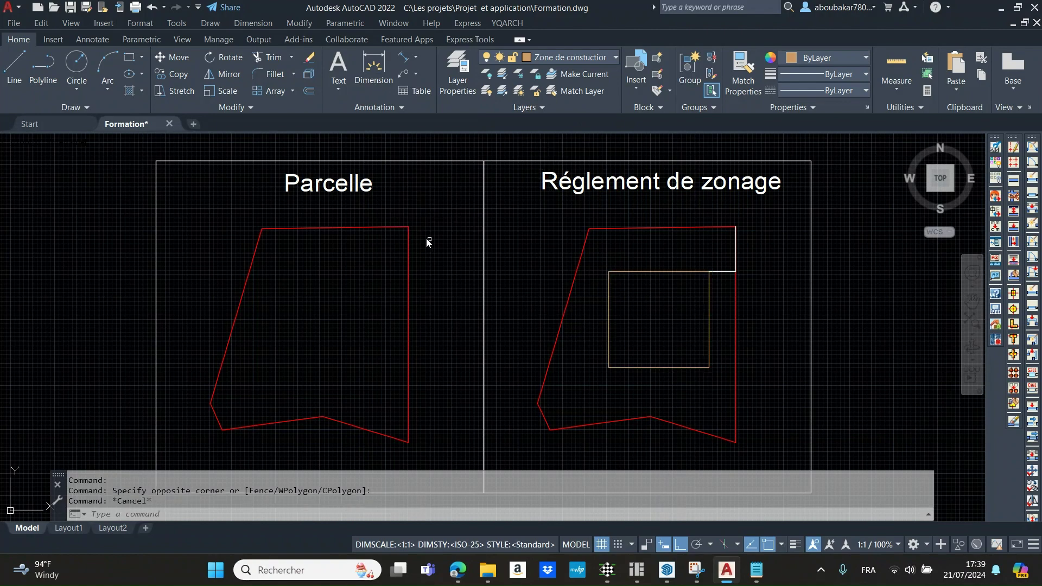
- Set the lineweight of the "Parcelle" layer to 0.30 mm
left_click(461, 69)
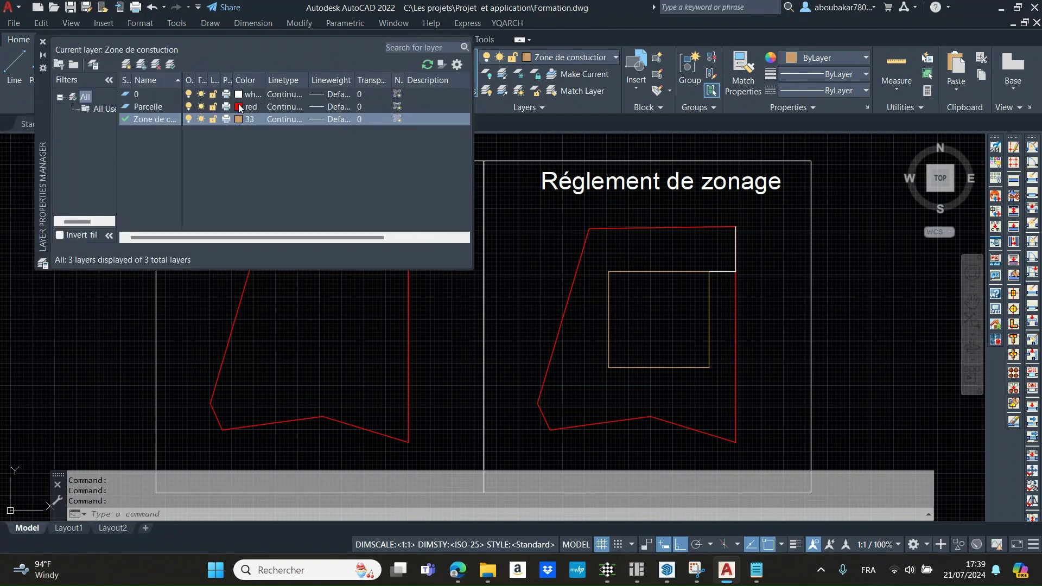
left_click(320, 108)
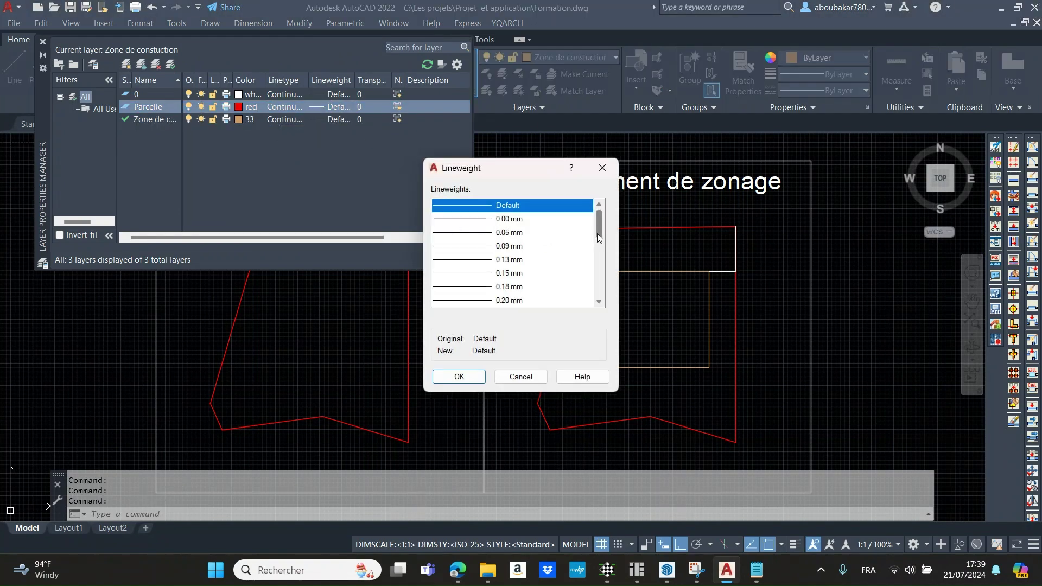
left_click_drag(597, 235, 599, 248)
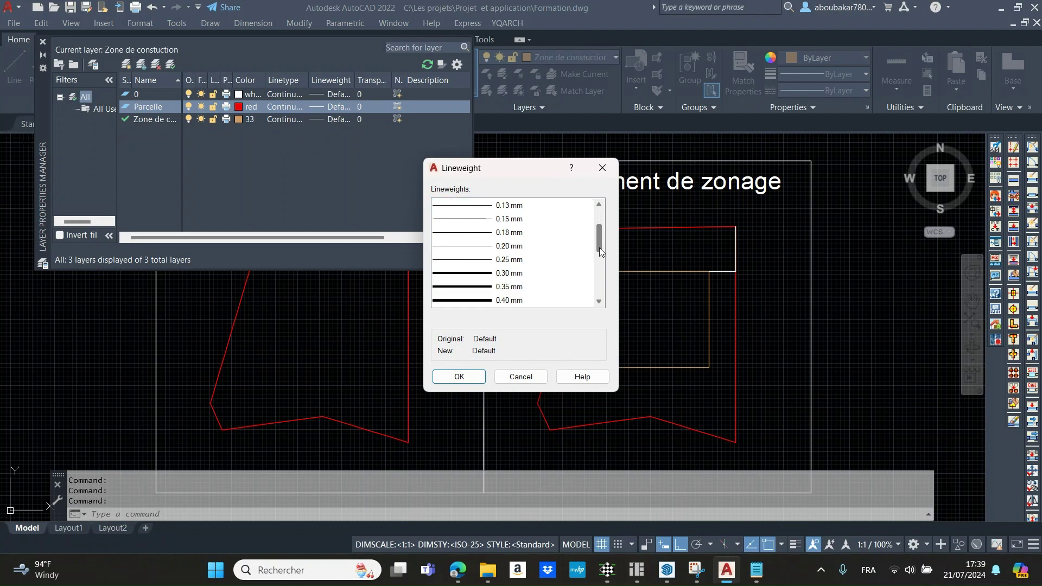
left_click(469, 275)
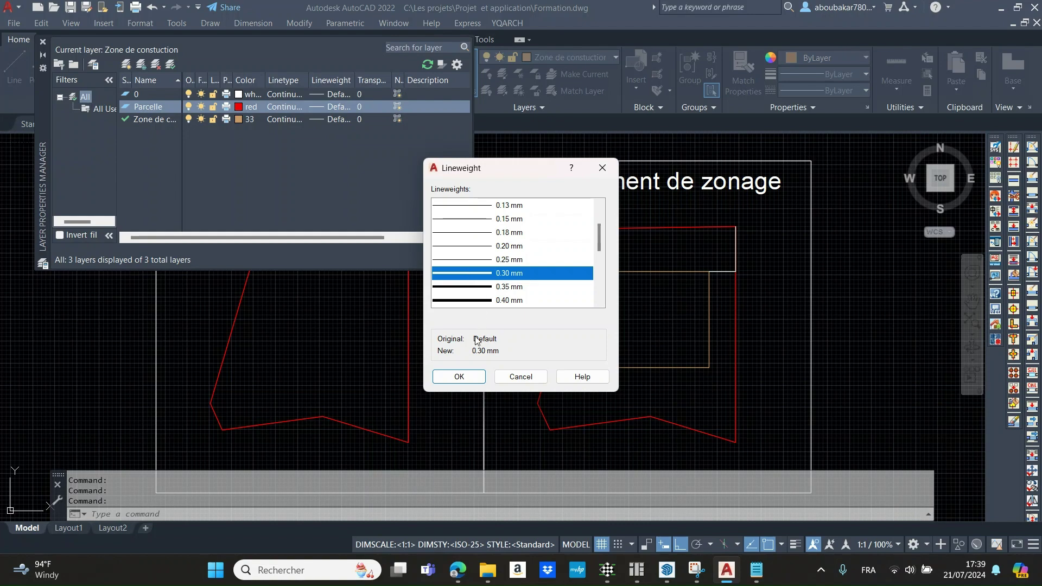
left_click(468, 376)
- Set the "Zone de constuction" layer's lineweight to 0.30 mm and close the layer manager
left_click(318, 122)
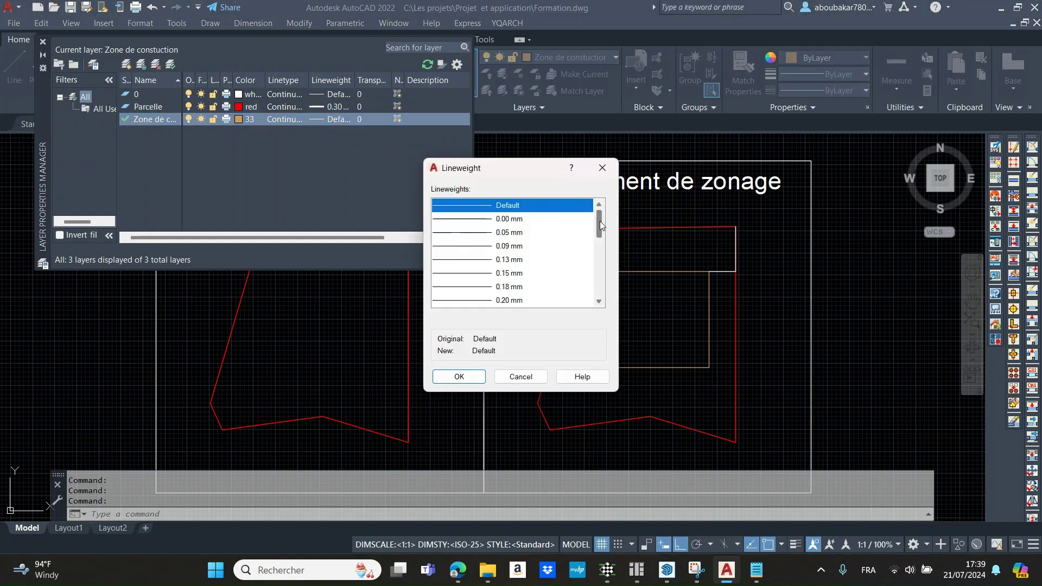
left_click_drag(600, 220, 600, 242)
left_click(466, 232)
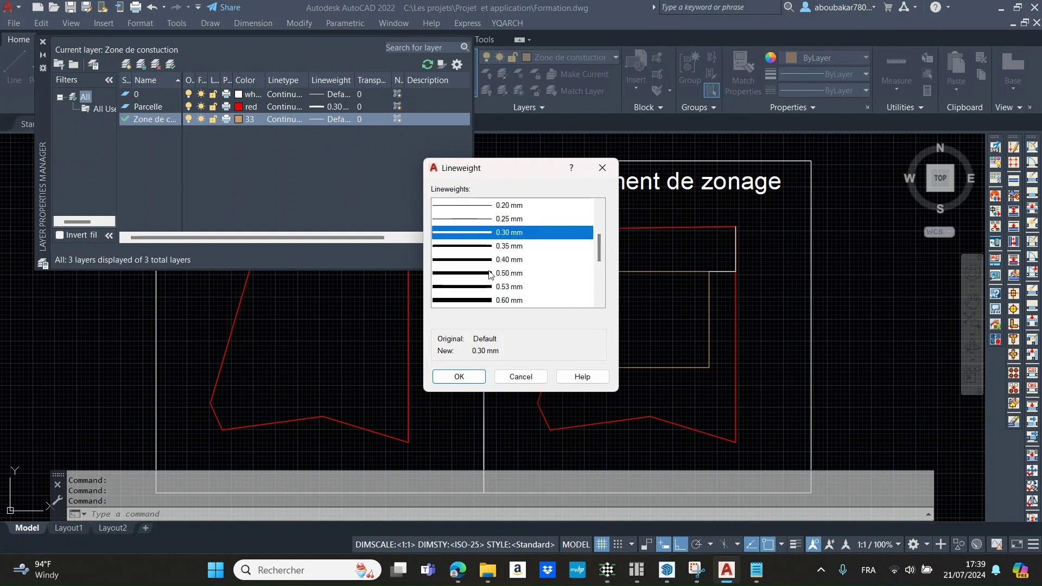
left_click(459, 377)
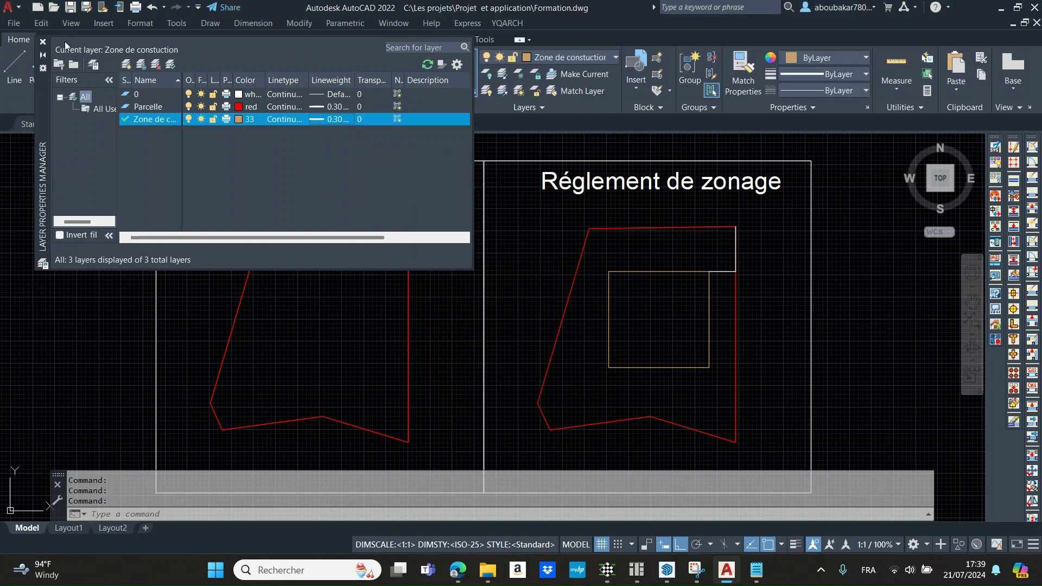
left_click(43, 41)
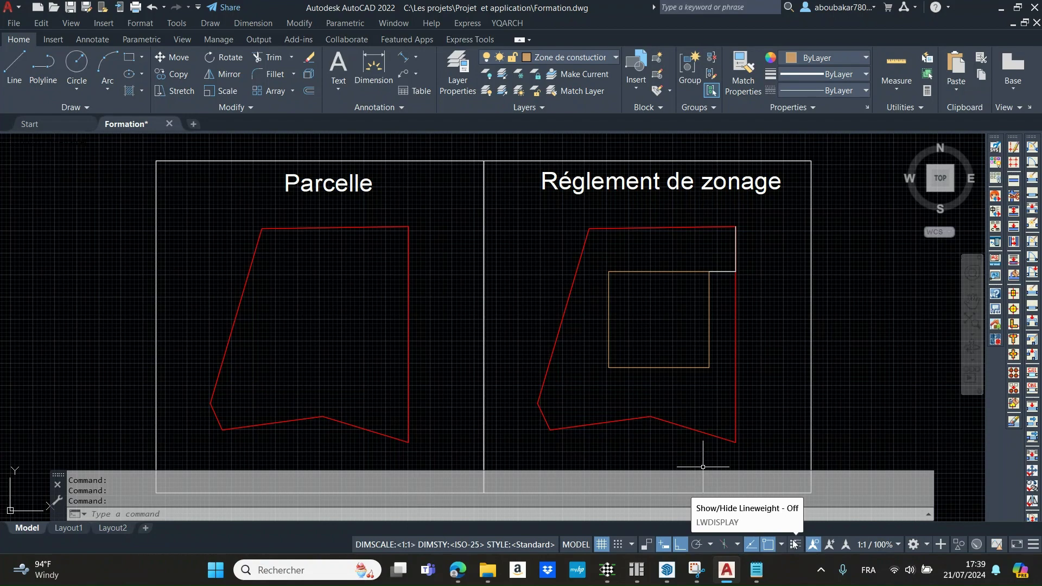
- Turn on lineweight display in the drawing and check the line thickness of both panels
left_click(793, 545)
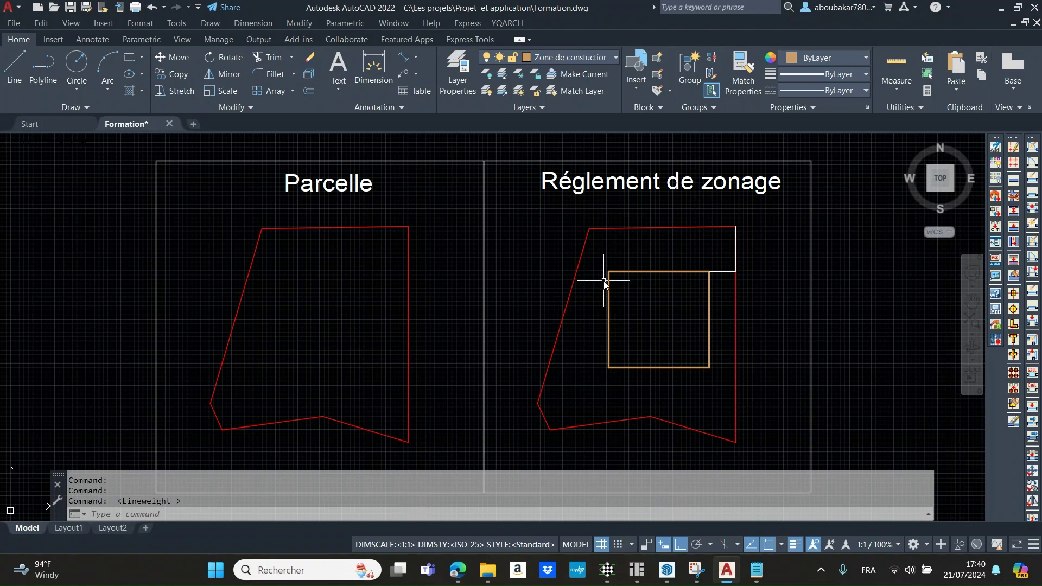
scroll(613, 296, "up", 2)
scroll(611, 296, "down", 4)
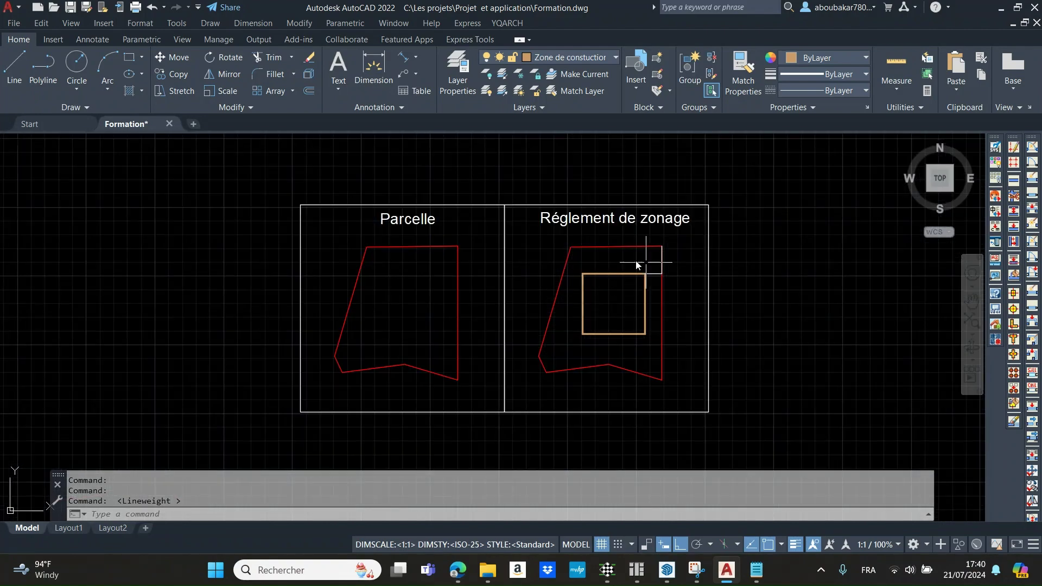